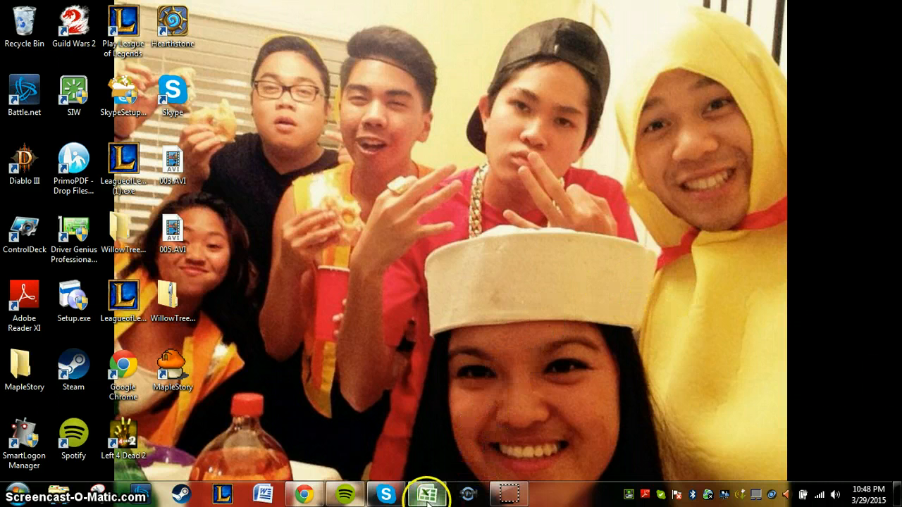
# Switch to Book1 in Microsoft Excel and look over the distance-covered table and the education and yearly income table
pyautogui.moveTo(428, 498)
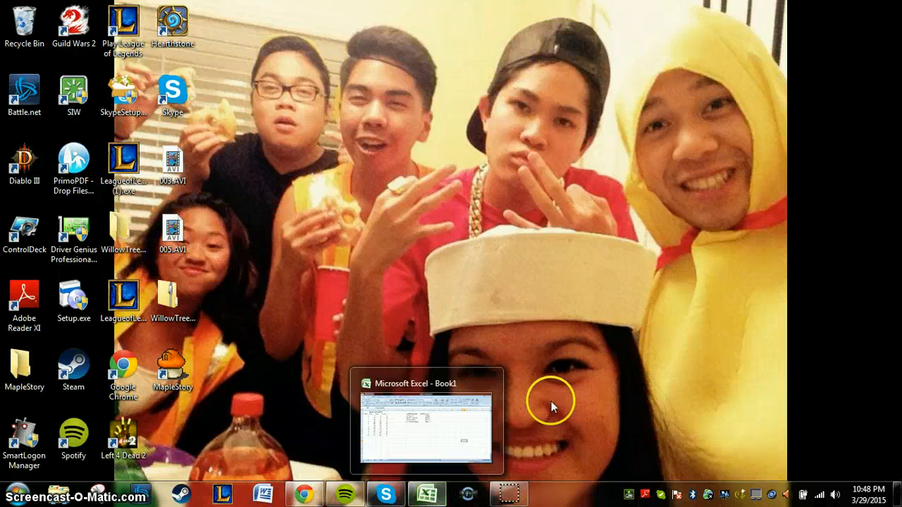
pyautogui.click(425, 493)
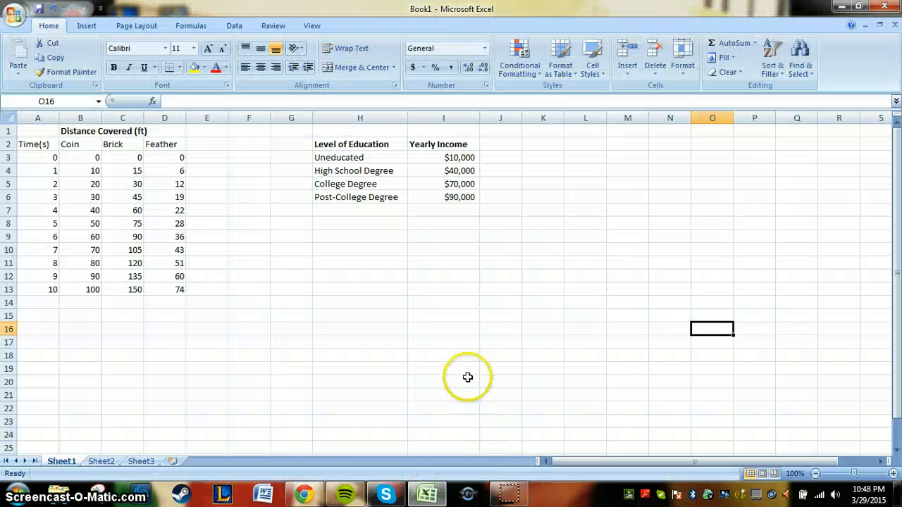
pyautogui.click(451, 303)
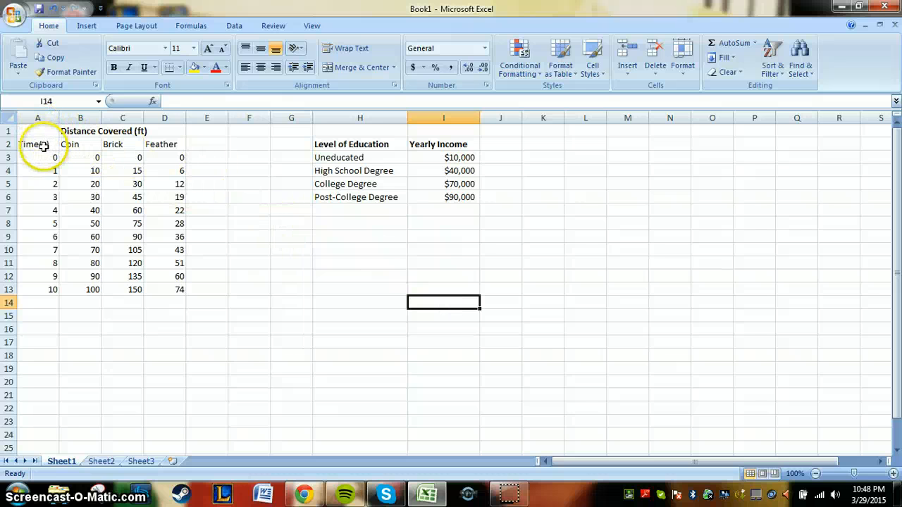
pyautogui.click(91, 129)
pyautogui.moveTo(40, 186); pyautogui.dragTo(166, 276)
pyautogui.click(248, 258)
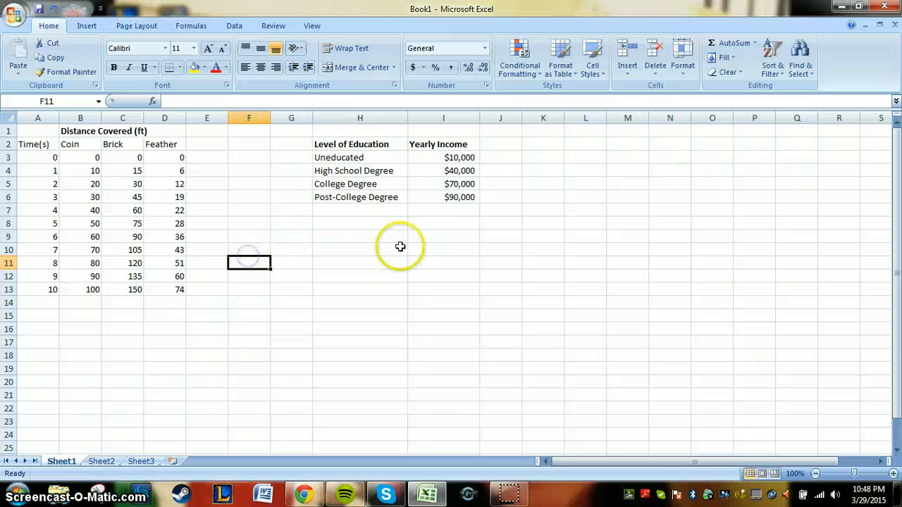
pyautogui.click(326, 149)
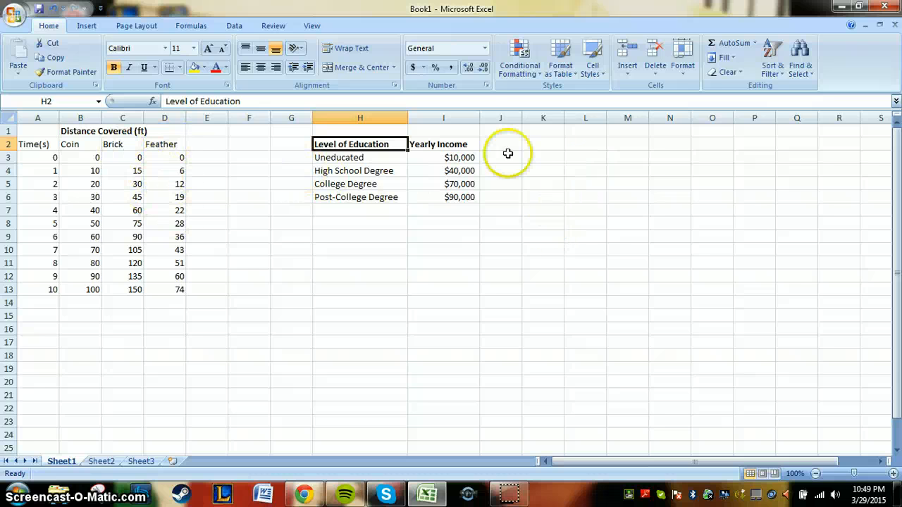
pyautogui.click(552, 144)
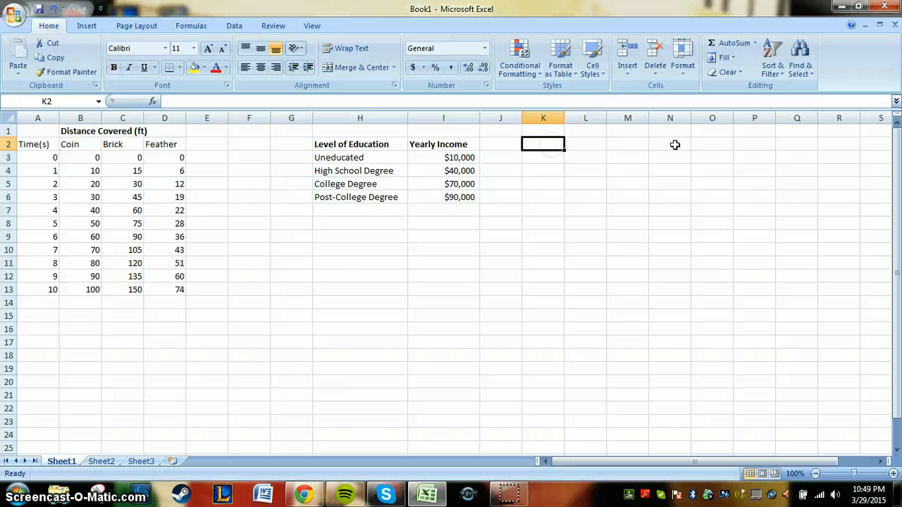
pyautogui.write('ff')
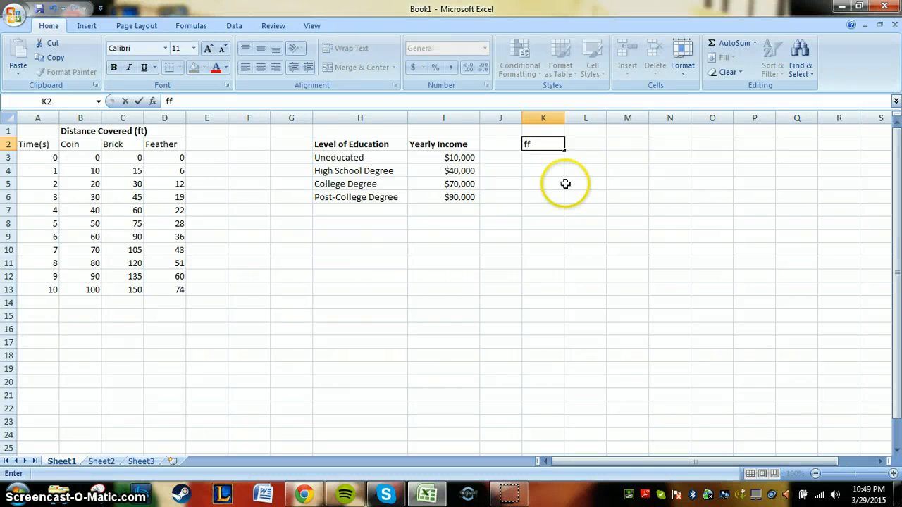
pyautogui.click(556, 164)
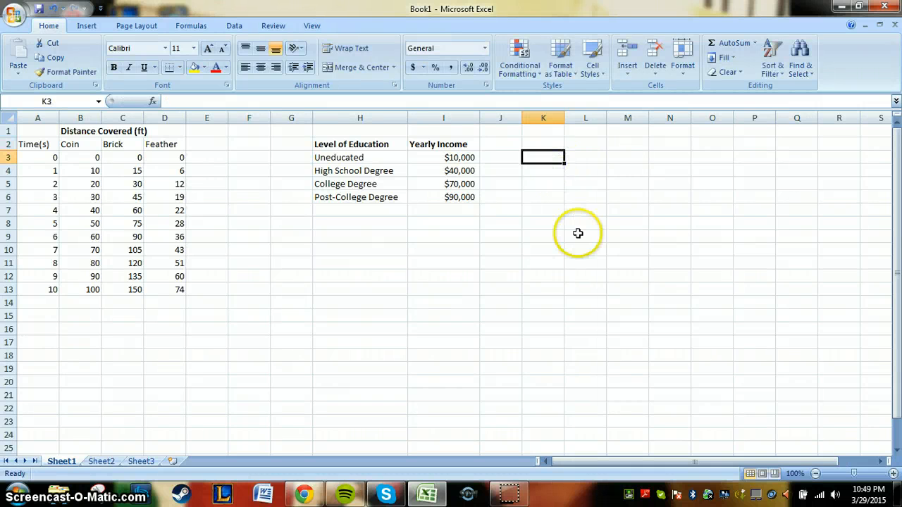
pyautogui.write('sf')
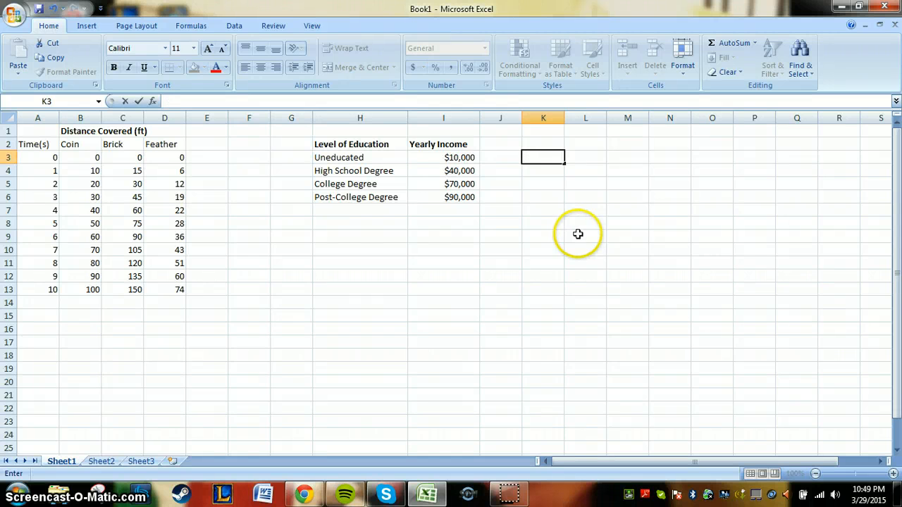
# Enter sample headings a and b with values 1 and 2 beneath them in K3:L4, and clear the sample cells
pyautogui.write('a')
pyautogui.press('Return')
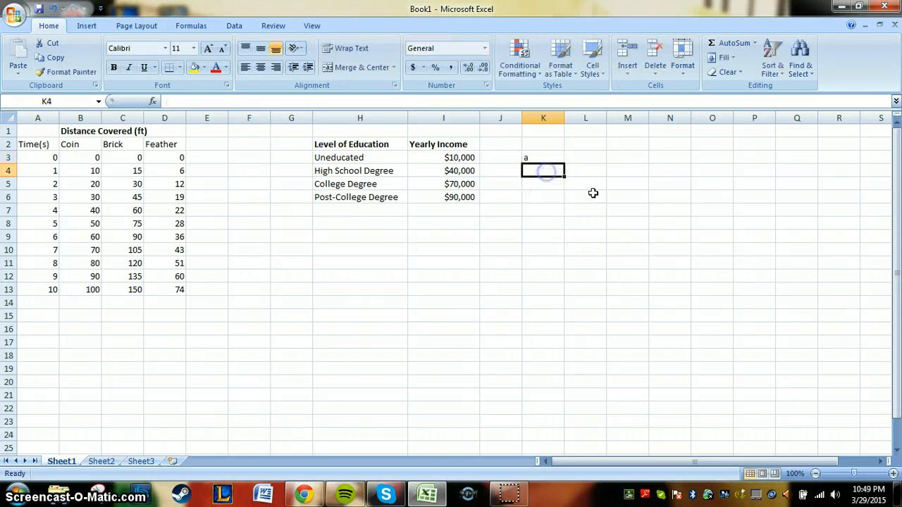
pyautogui.write('1')
pyautogui.click(594, 155)
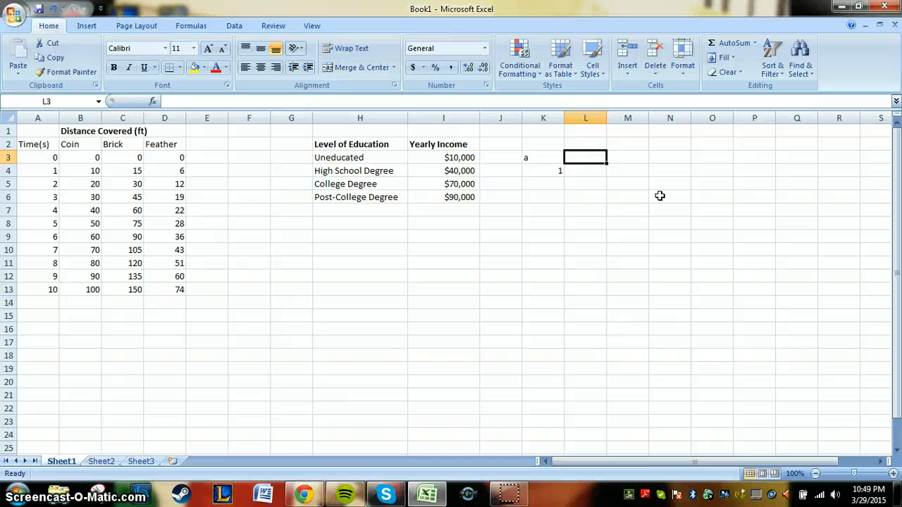
pyautogui.write('b')
pyautogui.click(582, 171)
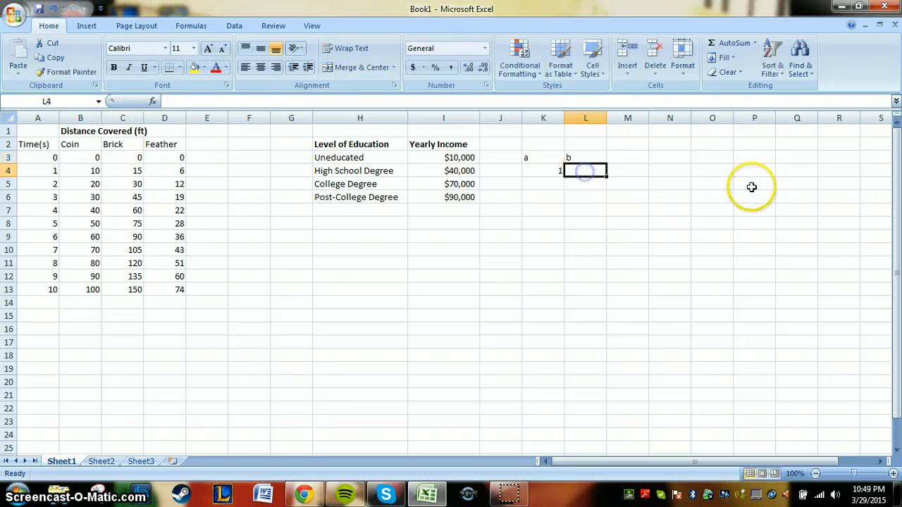
pyautogui.write('2')
pyautogui.click(668, 221)
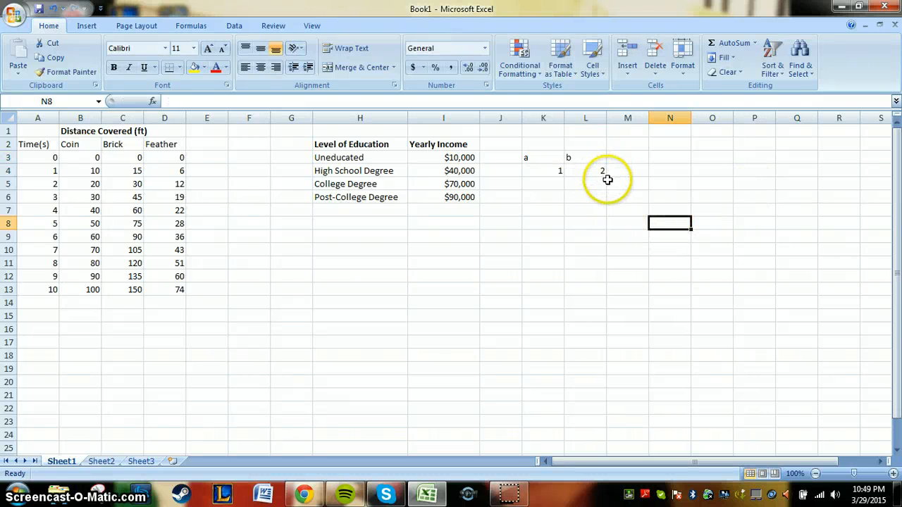
pyautogui.moveTo(607, 180); pyautogui.dragTo(528, 162)
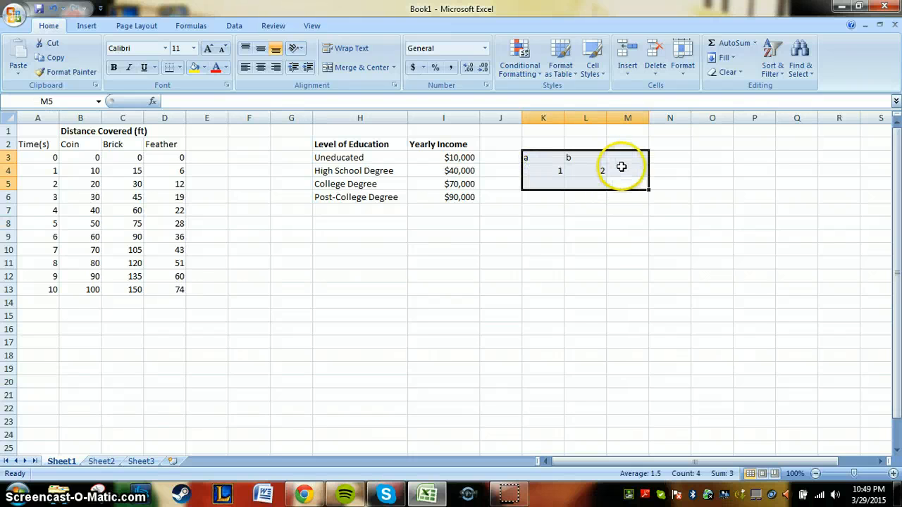
pyautogui.click(632, 236)
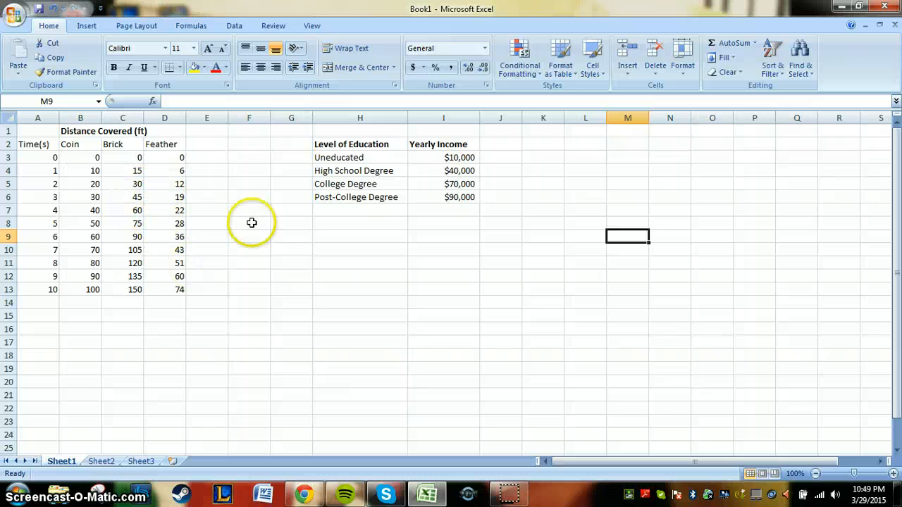
pyautogui.click(262, 248)
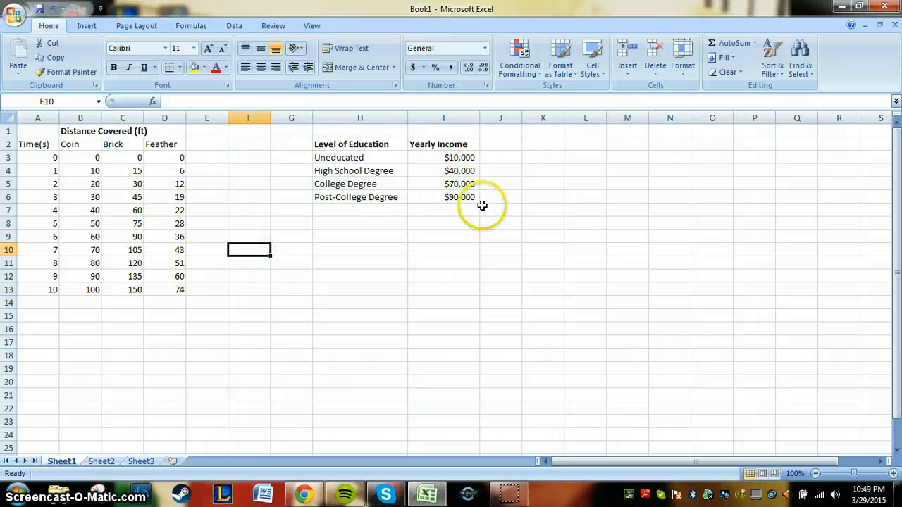
pyautogui.click(358, 159)
pyautogui.click(431, 166)
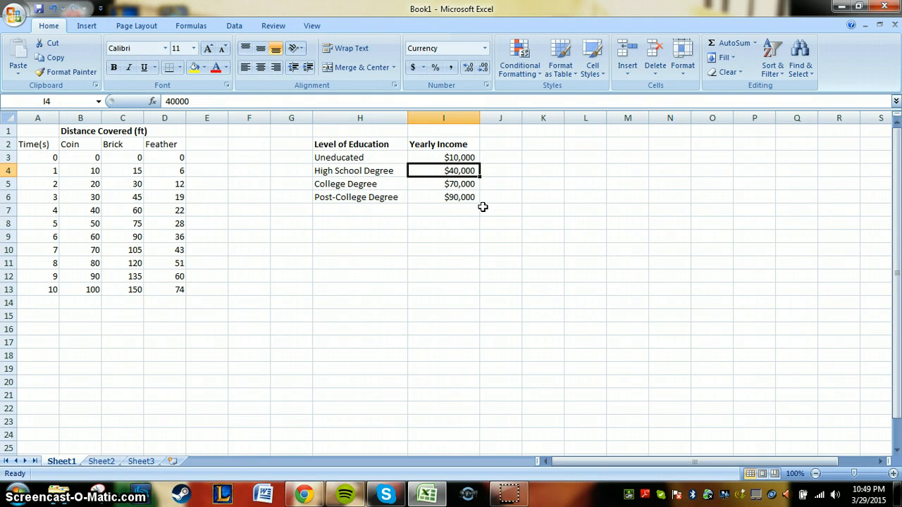
pyautogui.click(482, 210)
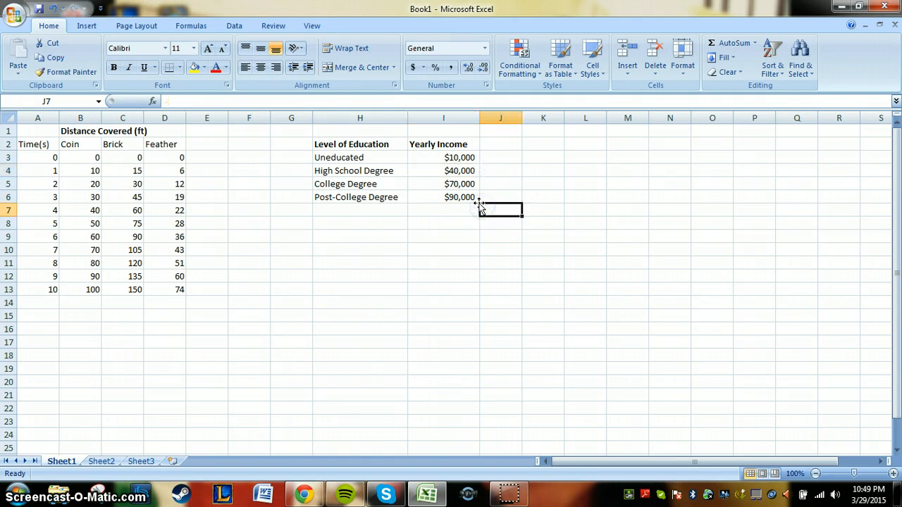
pyautogui.click(492, 233)
pyautogui.click(481, 202)
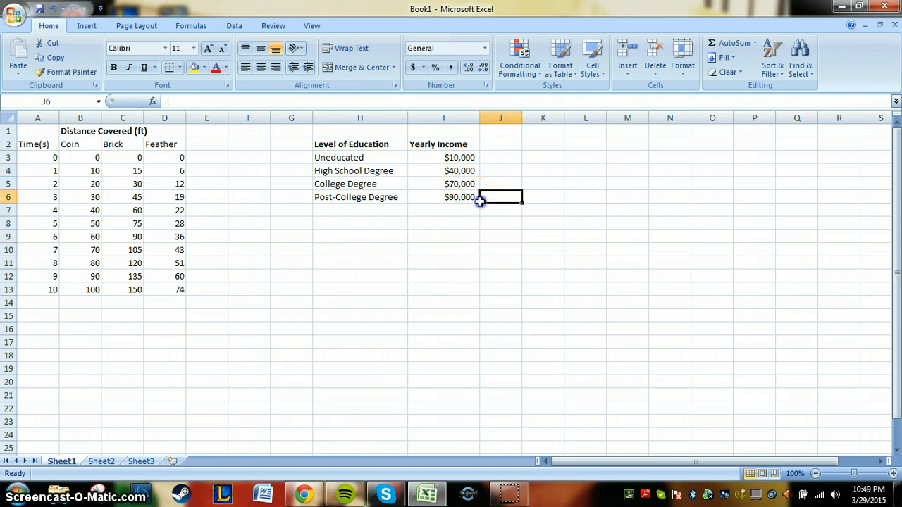
pyautogui.click(476, 206)
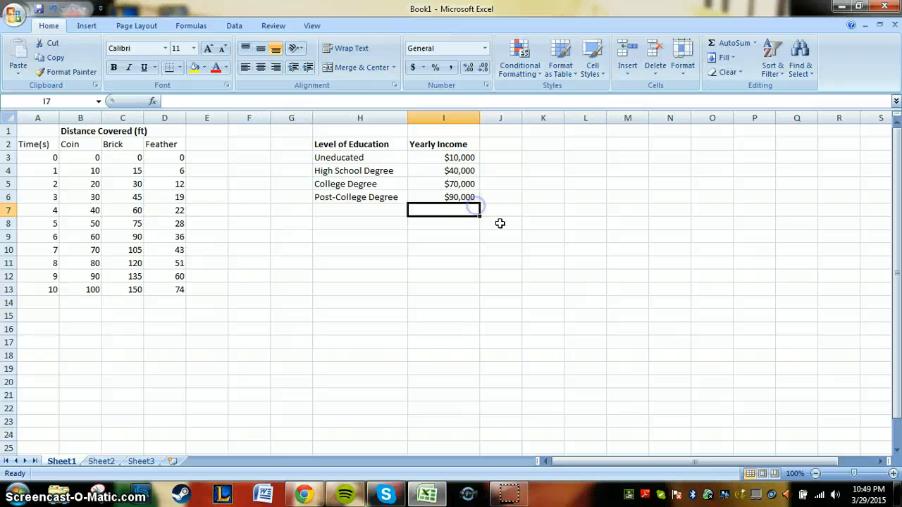
# Insert a 2-D clustered column chart from the education levels and yearly incomes in H3:I6
pyautogui.moveTo(481, 209); pyautogui.dragTo(377, 159)
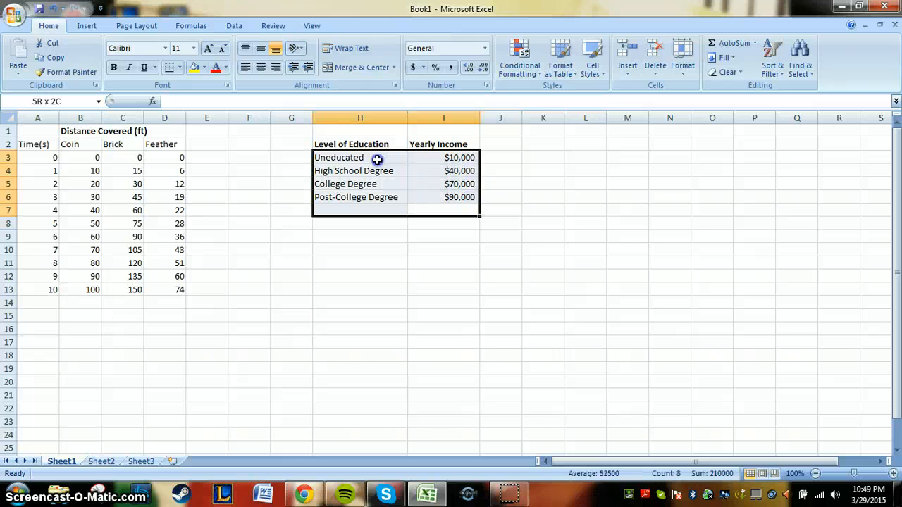
pyautogui.click(520, 210)
pyautogui.moveTo(477, 202); pyautogui.dragTo(374, 162)
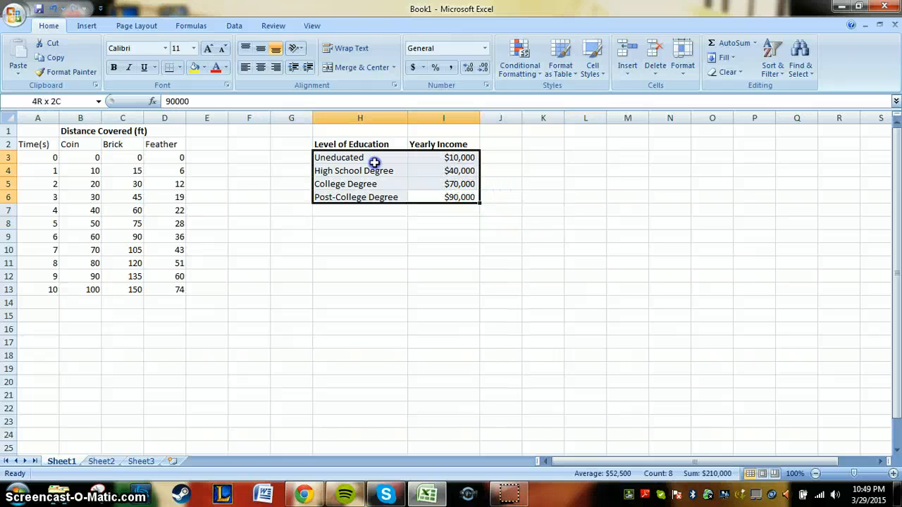
pyautogui.click(88, 27)
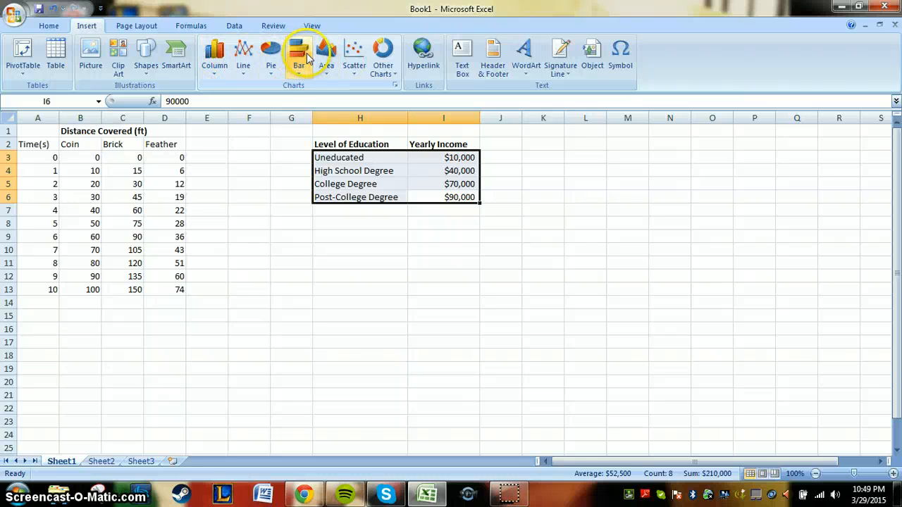
pyautogui.click(222, 56)
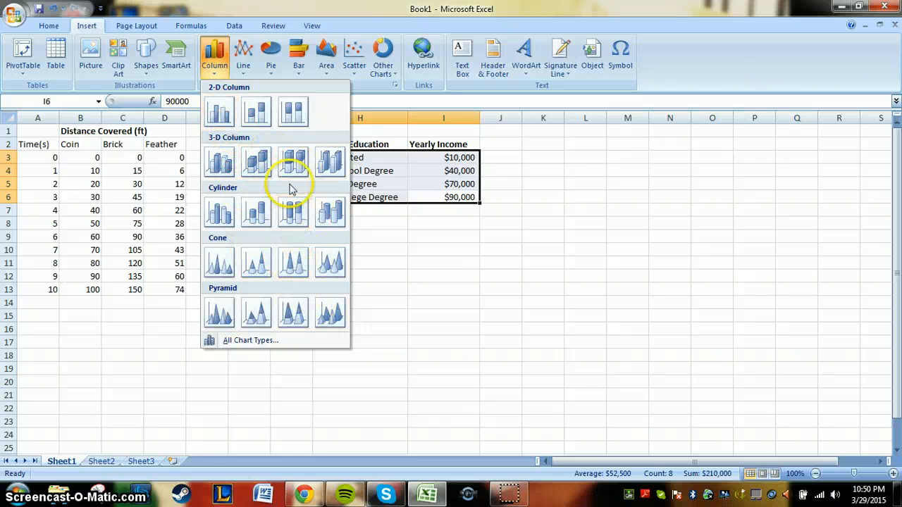
pyautogui.click(220, 120)
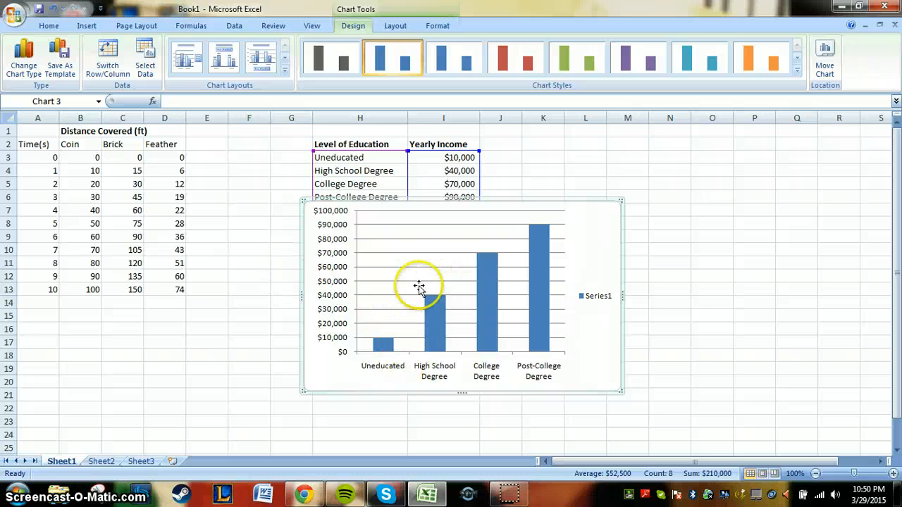
# Add a chart title above the yearly income column chart
pyautogui.click(395, 26)
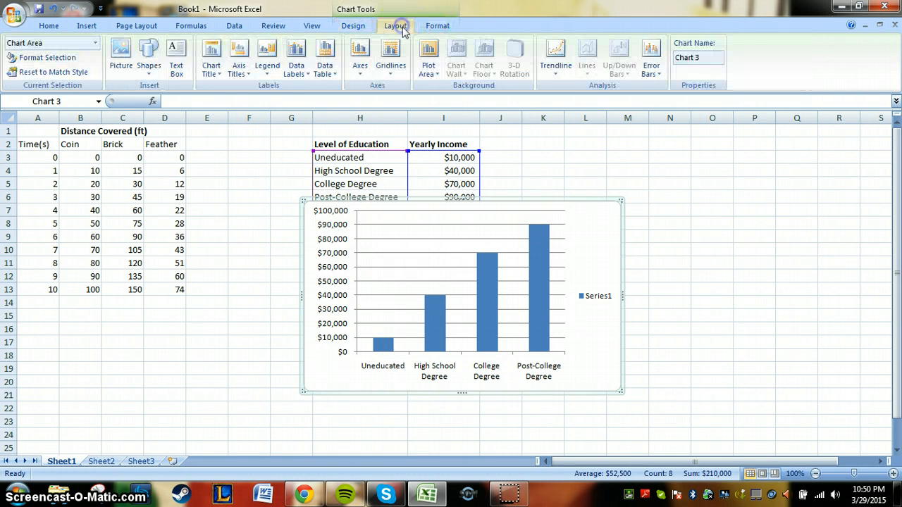
pyautogui.click(215, 55)
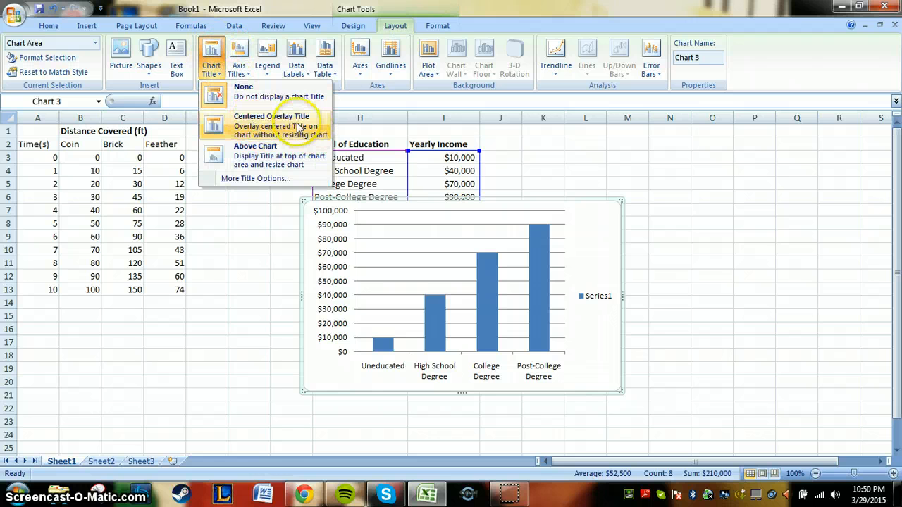
pyautogui.click(281, 155)
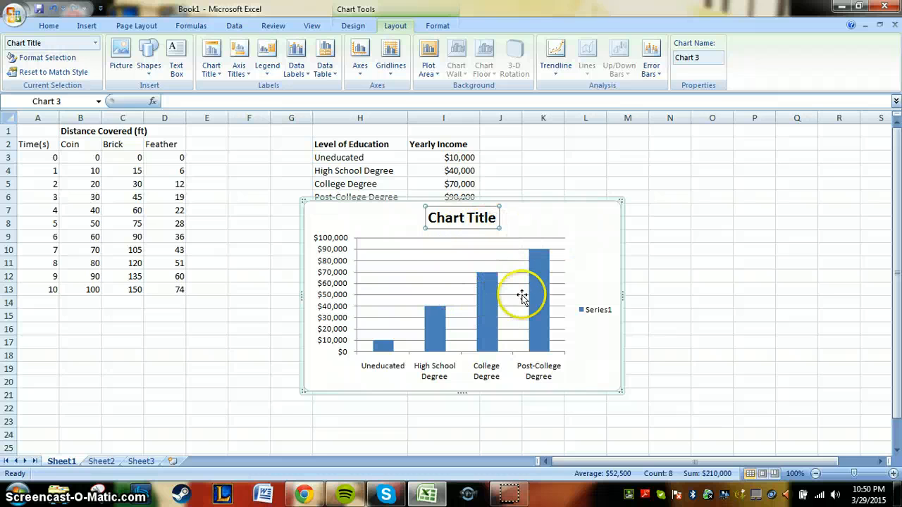
# Try the centered overlay placement for the chart title, and return the title to above the chart
pyautogui.click(212, 56)
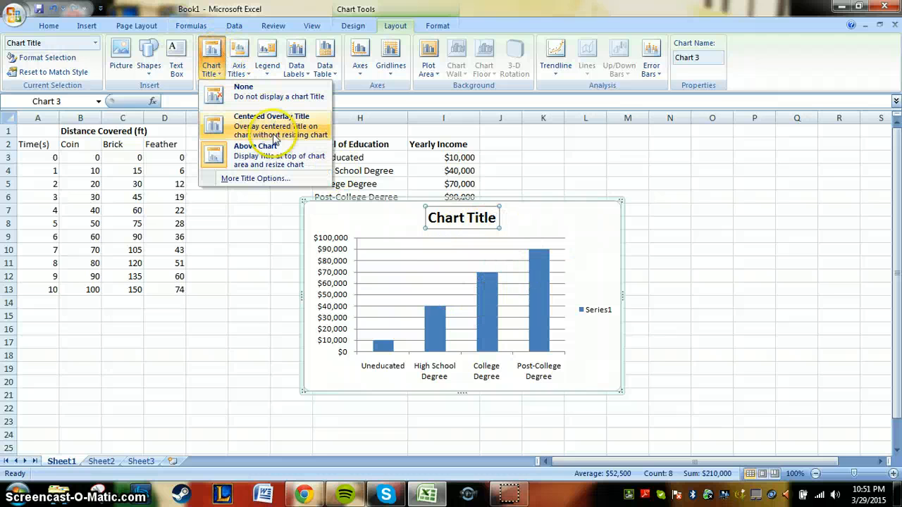
pyautogui.click(268, 119)
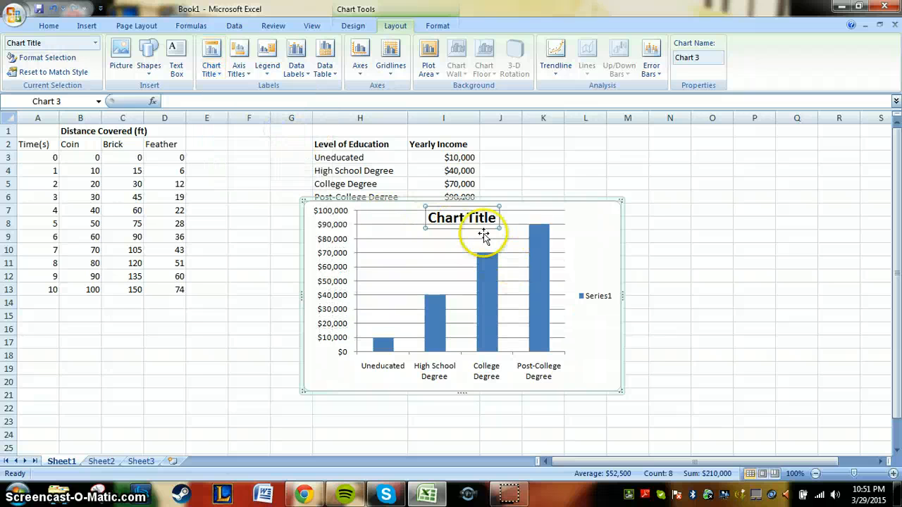
pyautogui.click(410, 243)
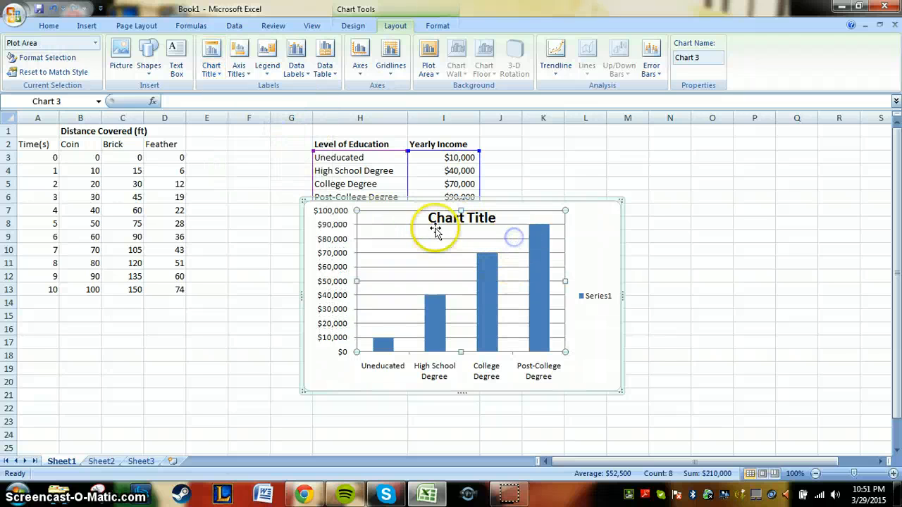
pyautogui.click(212, 68)
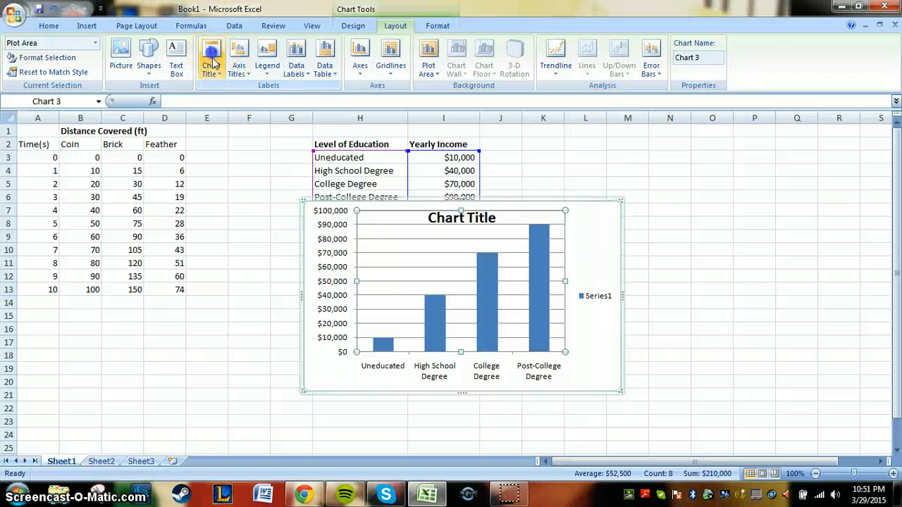
pyautogui.click(273, 160)
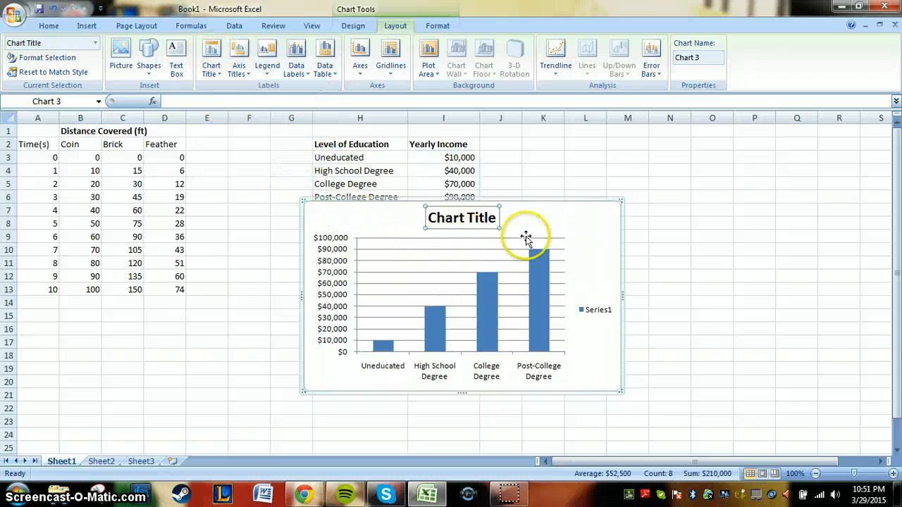
pyautogui.click(563, 226)
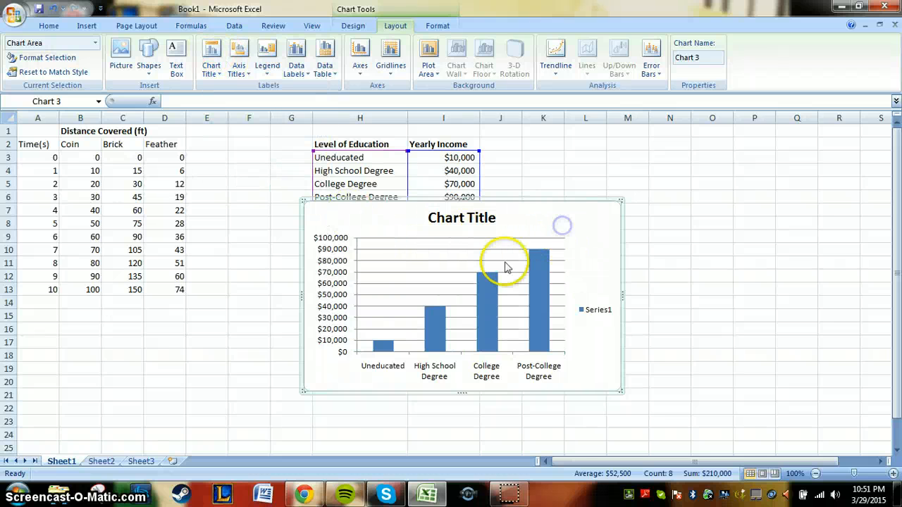
# Replace the column chart's title text with "Graph"
pyautogui.click(477, 220)
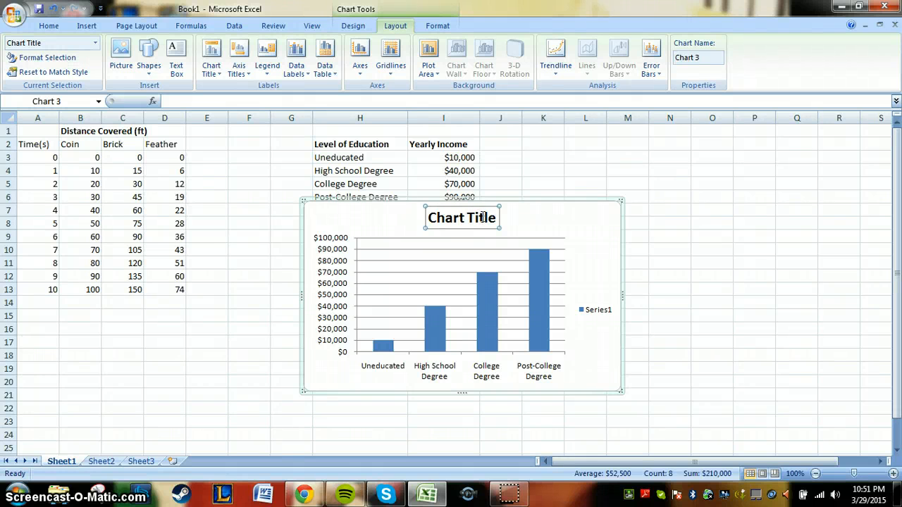
pyautogui.doubleClick(481, 217)
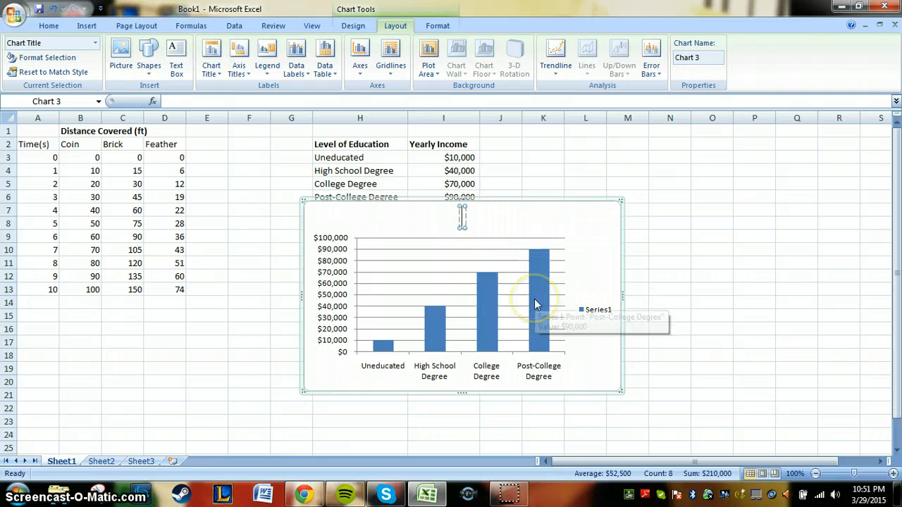
pyautogui.write('Graph')
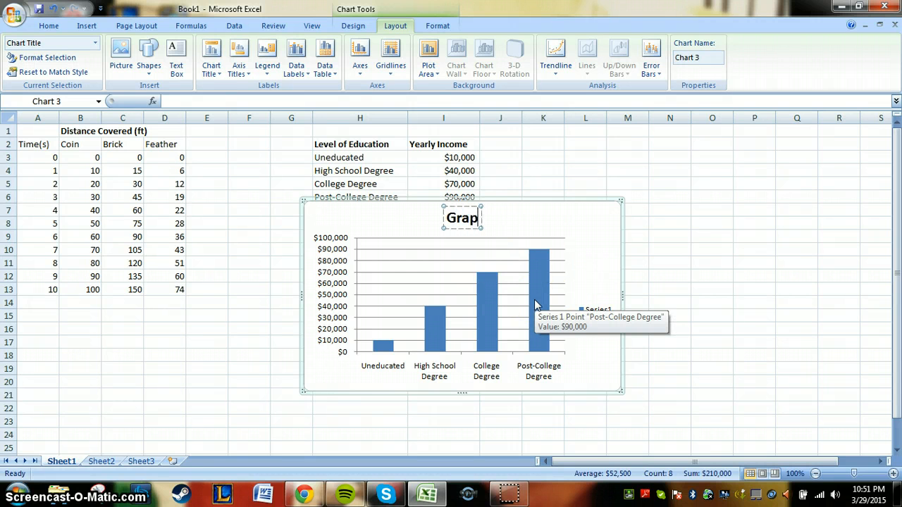
pyautogui.click(585, 263)
pyautogui.click(470, 224)
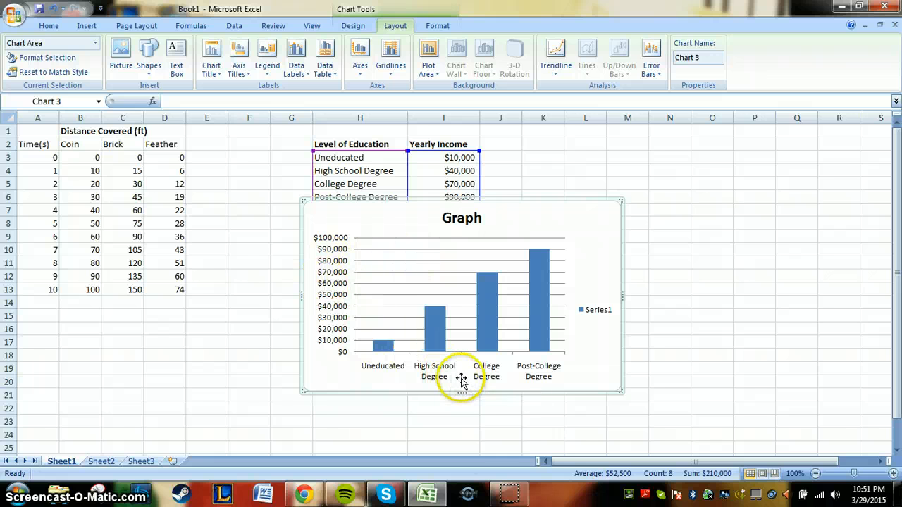
# Add a horizontal axis title below the axis of the column chart, reading "Level of Education"
pyautogui.click(238, 56)
pyautogui.moveTo(279, 89)
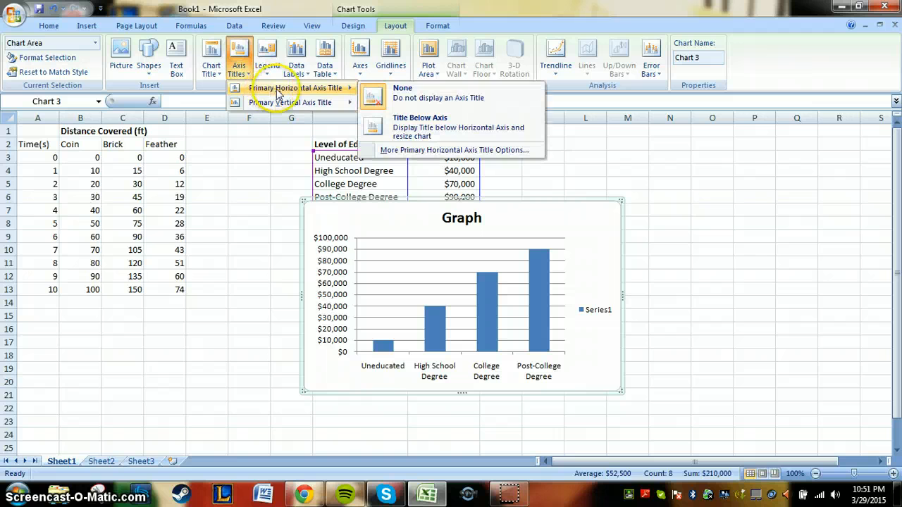
pyautogui.moveTo(308, 107)
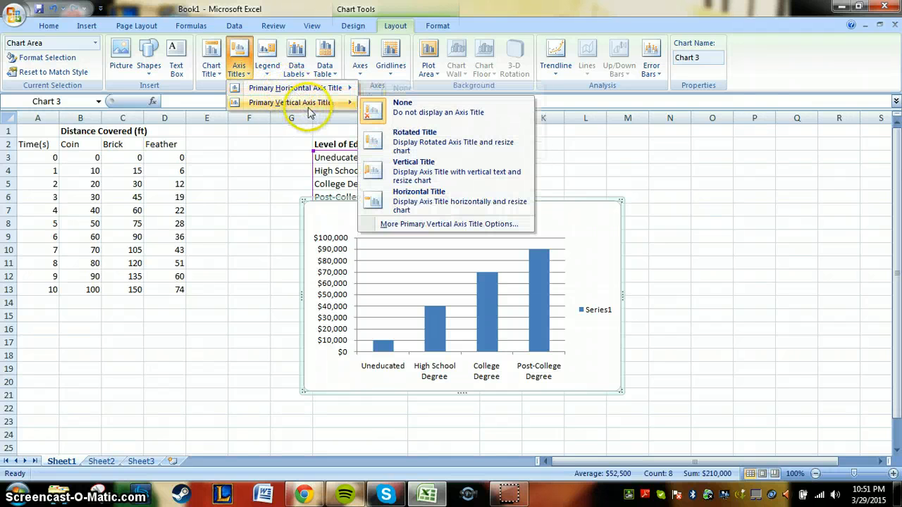
pyautogui.moveTo(314, 89)
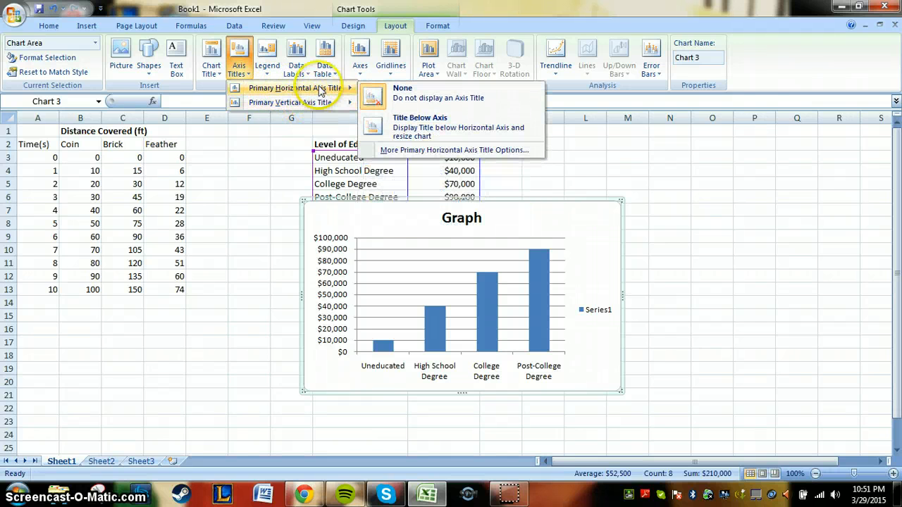
pyautogui.click(440, 127)
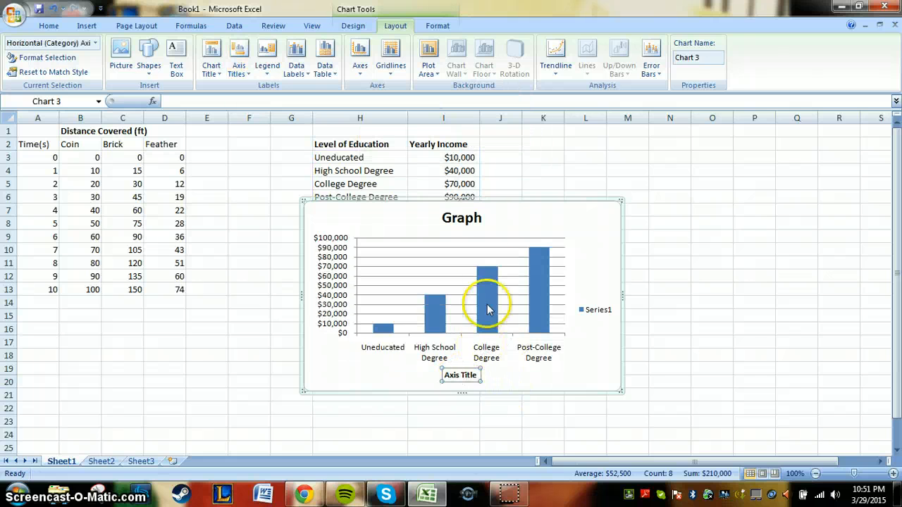
pyautogui.click(465, 376)
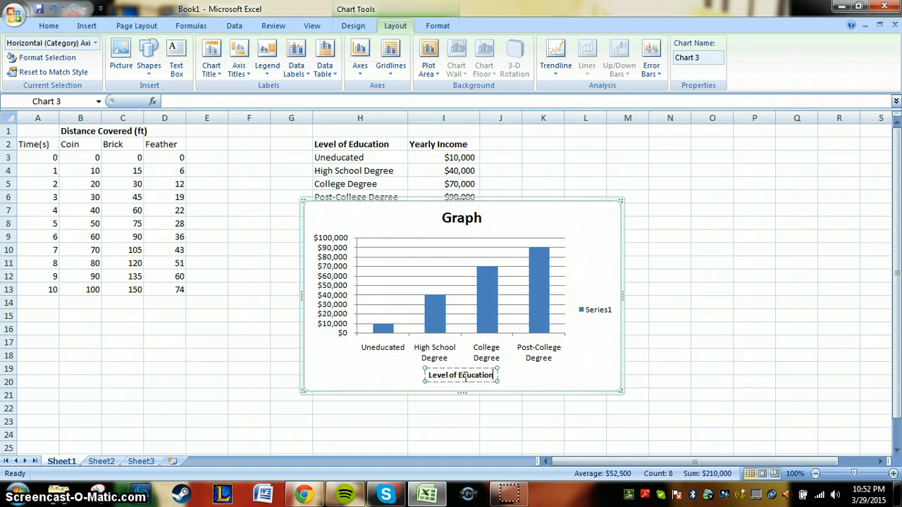
# Try the rotated title and the vertical text title for the column chart's vertical axis
pyautogui.click(334, 309)
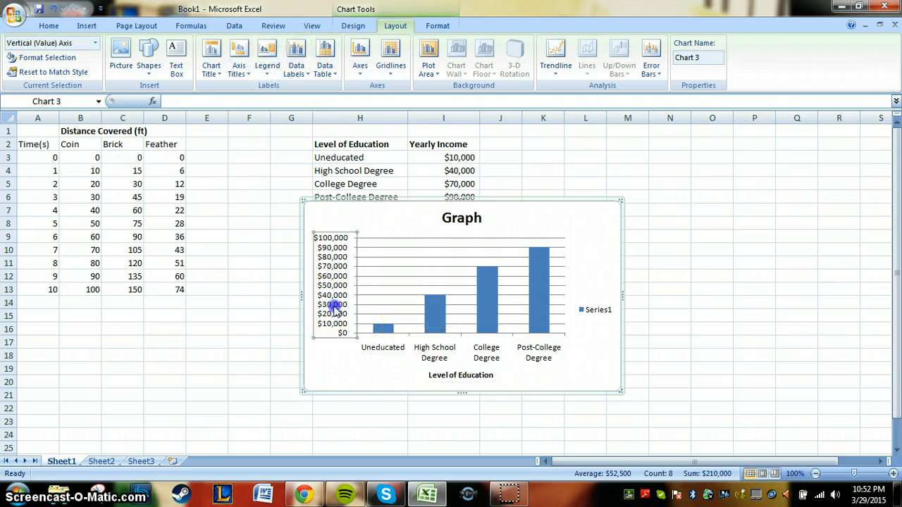
pyautogui.click(239, 70)
pyautogui.moveTo(296, 104)
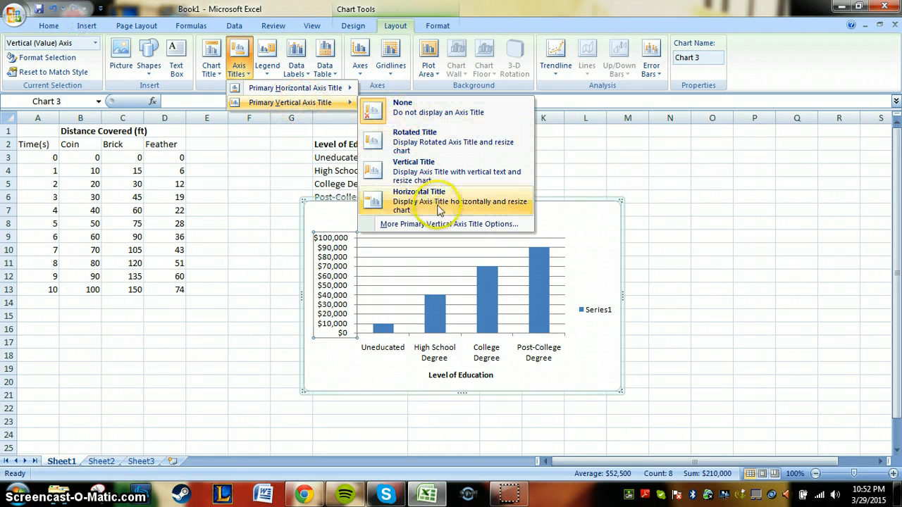
pyautogui.click(444, 146)
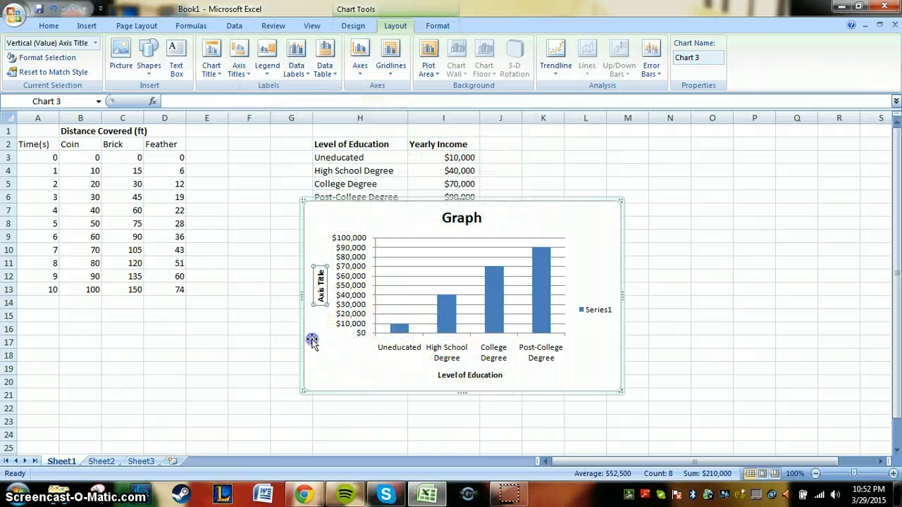
pyautogui.click(315, 336)
pyautogui.click(322, 299)
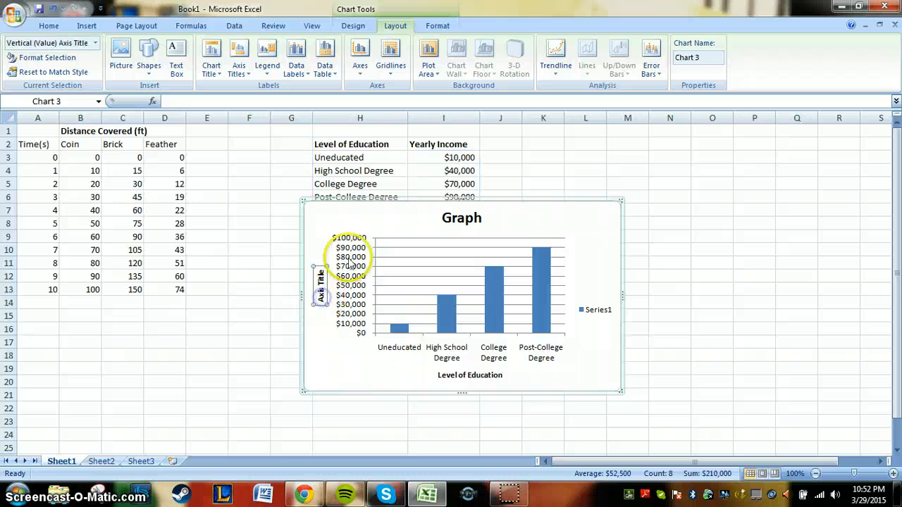
pyautogui.click(239, 66)
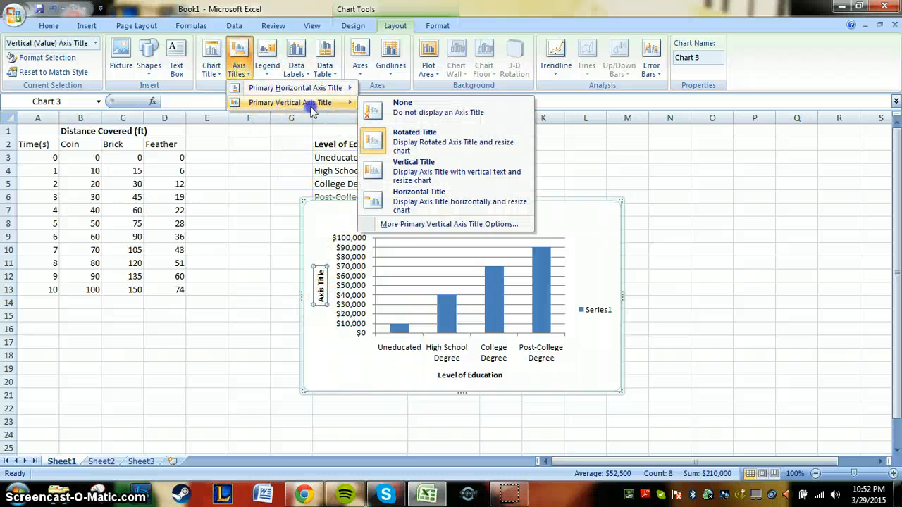
pyautogui.click(448, 175)
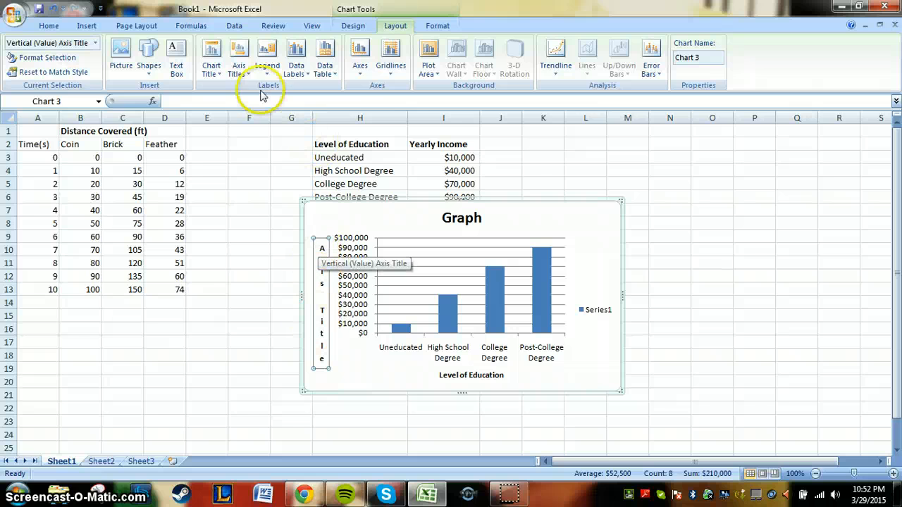
# Set the vertical axis title to the horizontal style and replace its text with "Yearly Income"
pyautogui.click(239, 55)
pyautogui.moveTo(284, 102)
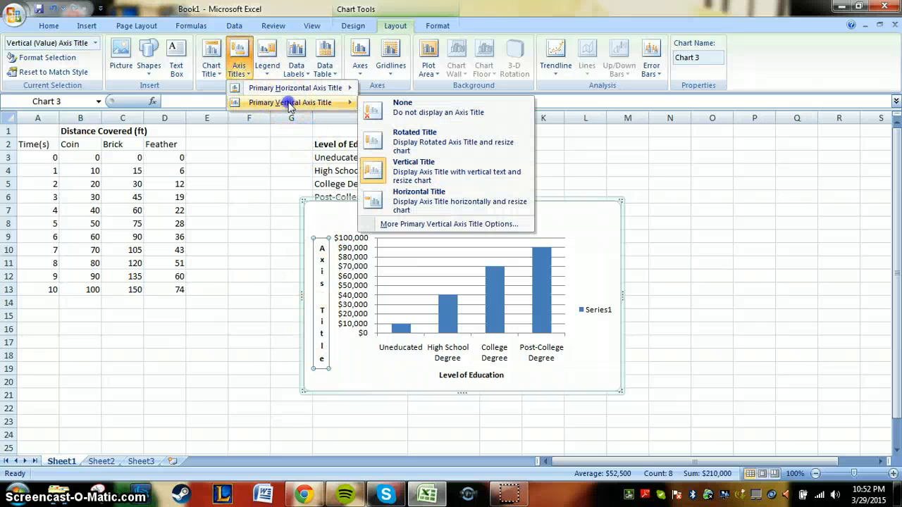
pyautogui.click(469, 204)
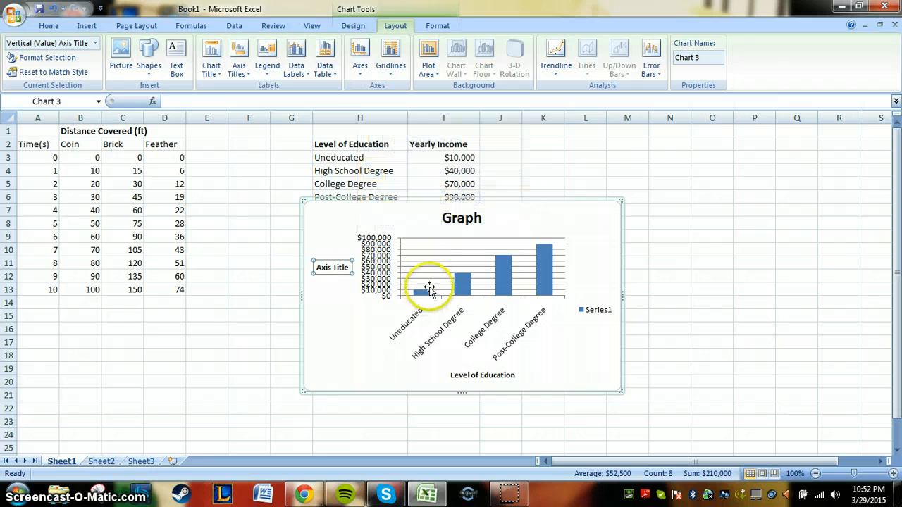
pyautogui.moveTo(349, 268); pyautogui.dragTo(316, 269)
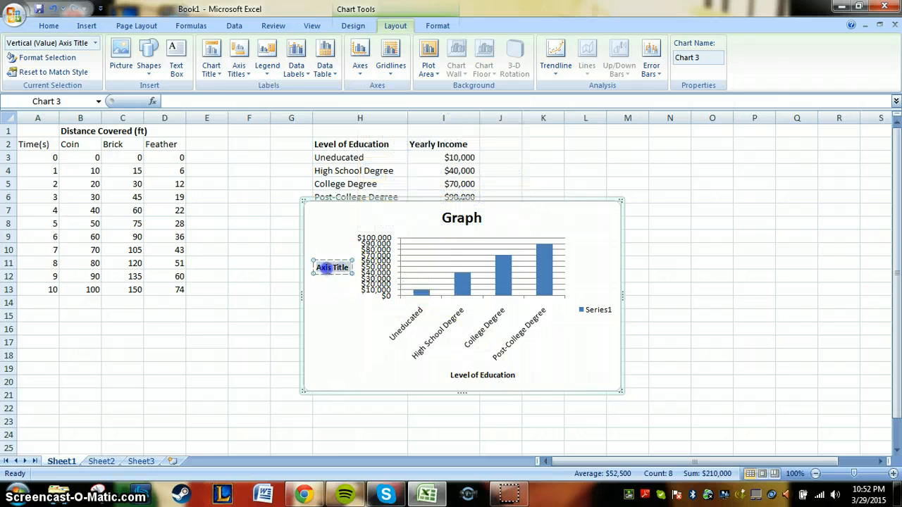
pyautogui.press('BackSpace')
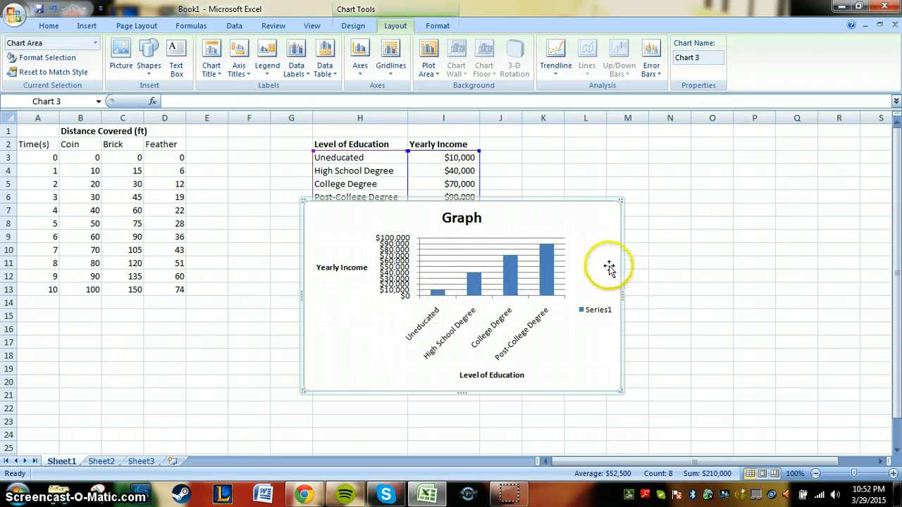
# Enlarge the column chart by widening it to column P and extending its upper edge to row 2
pyautogui.moveTo(622, 293); pyautogui.dragTo(740, 293)
pyautogui.click(588, 242)
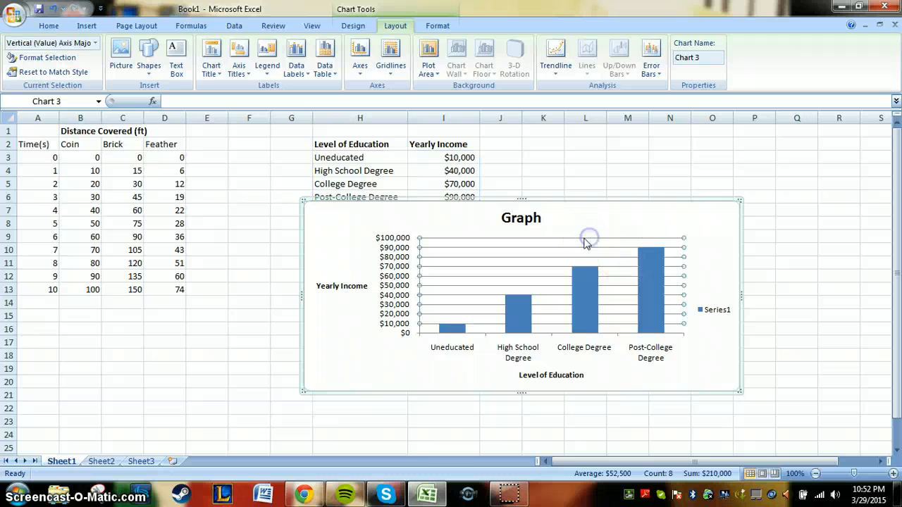
pyautogui.click(655, 201)
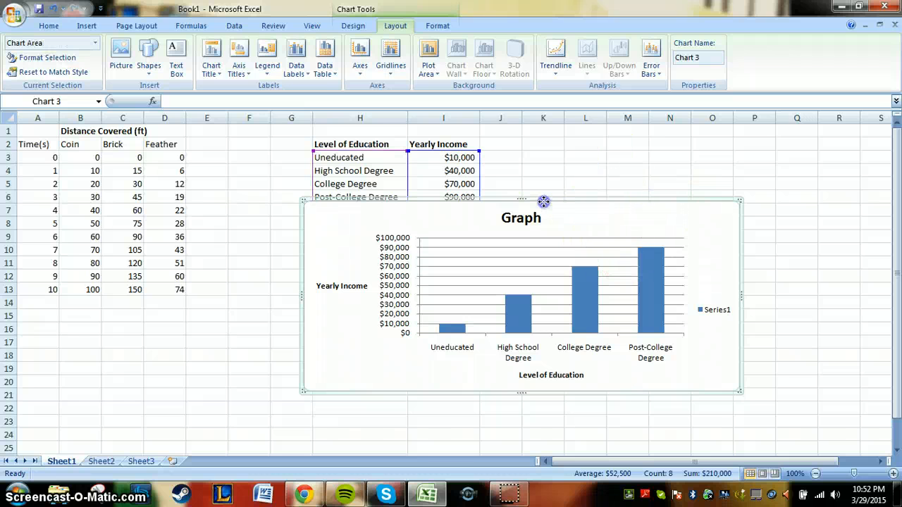
pyautogui.moveTo(523, 177); pyautogui.dragTo(522, 141)
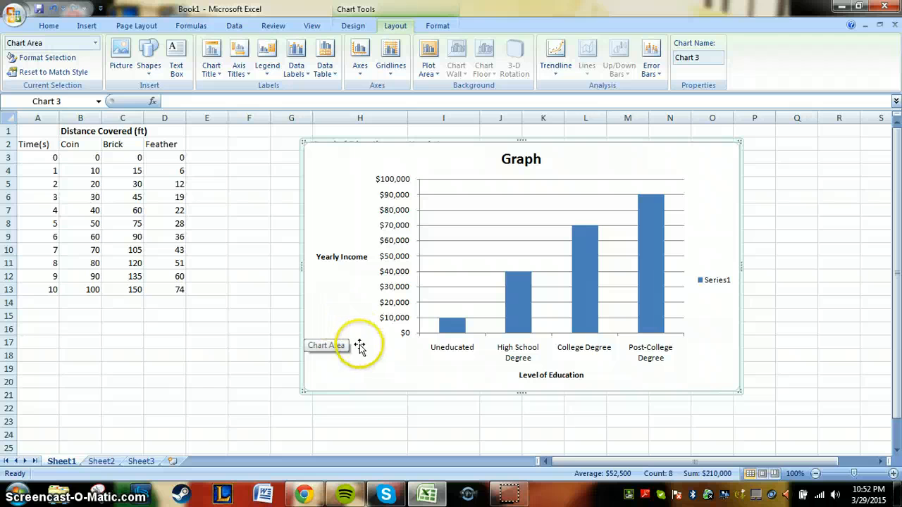
# Delete the column chart from the worksheet
pyautogui.click(120, 389)
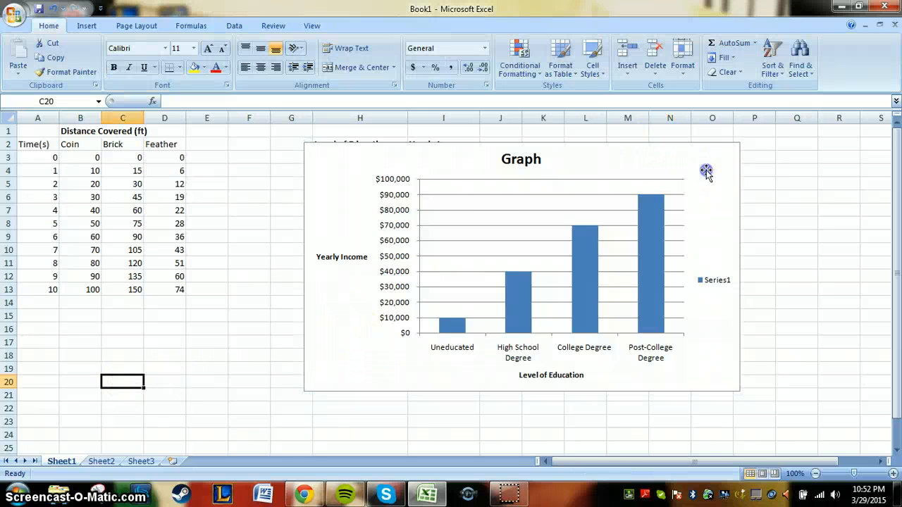
pyautogui.click(707, 169)
pyautogui.press('Delete')
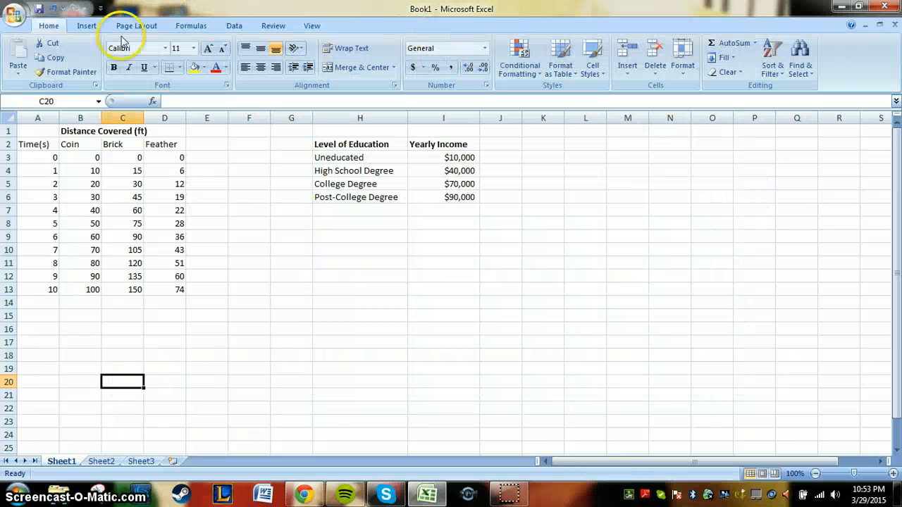
# Insert a basic 2-D line chart from the education levels and yearly incomes in H3:I6
pyautogui.moveTo(481, 203); pyautogui.dragTo(369, 158)
pyautogui.click(451, 184)
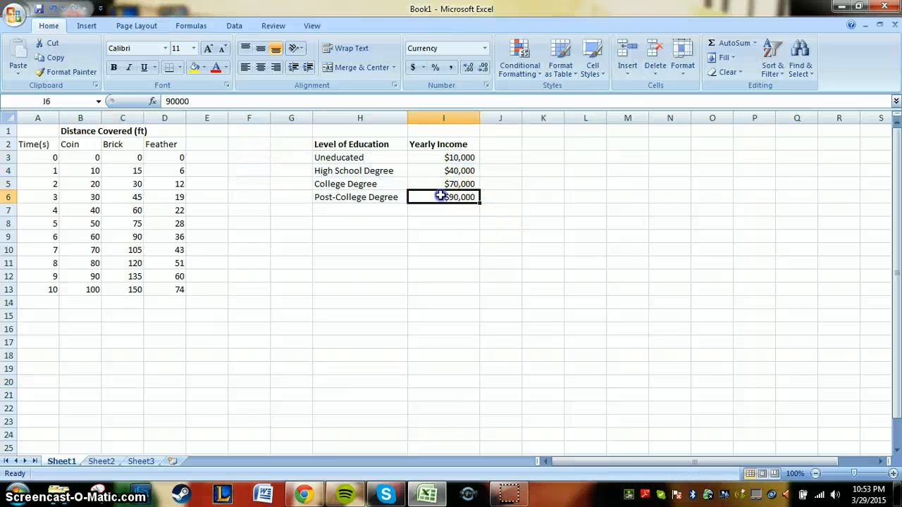
pyautogui.moveTo(440, 196); pyautogui.dragTo(369, 157)
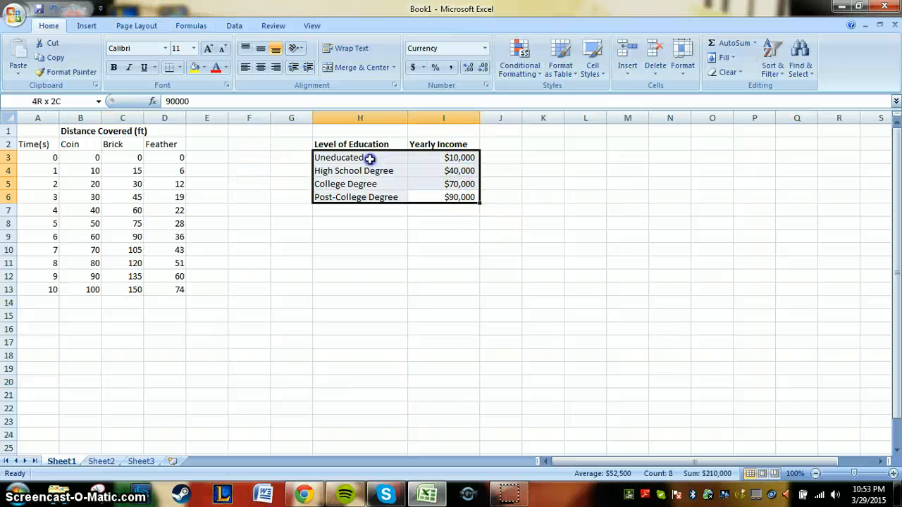
pyautogui.click(88, 25)
pyautogui.click(241, 49)
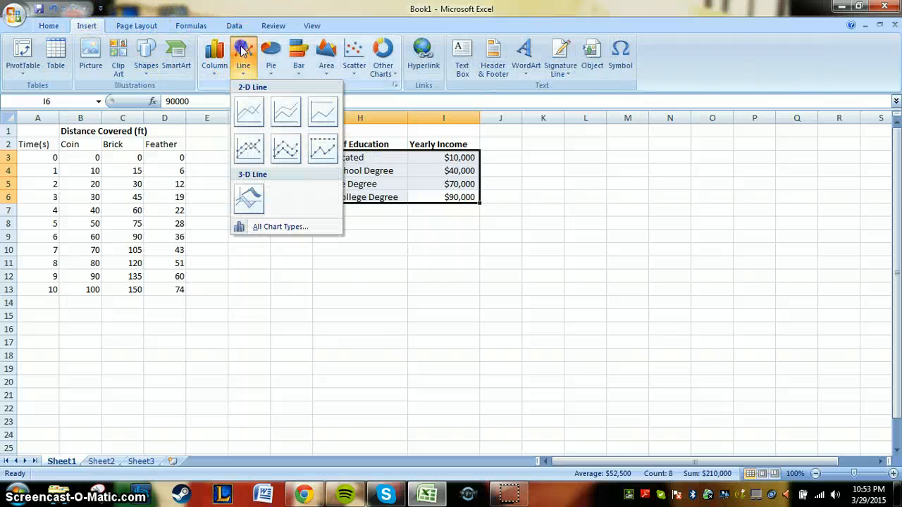
pyautogui.click(249, 111)
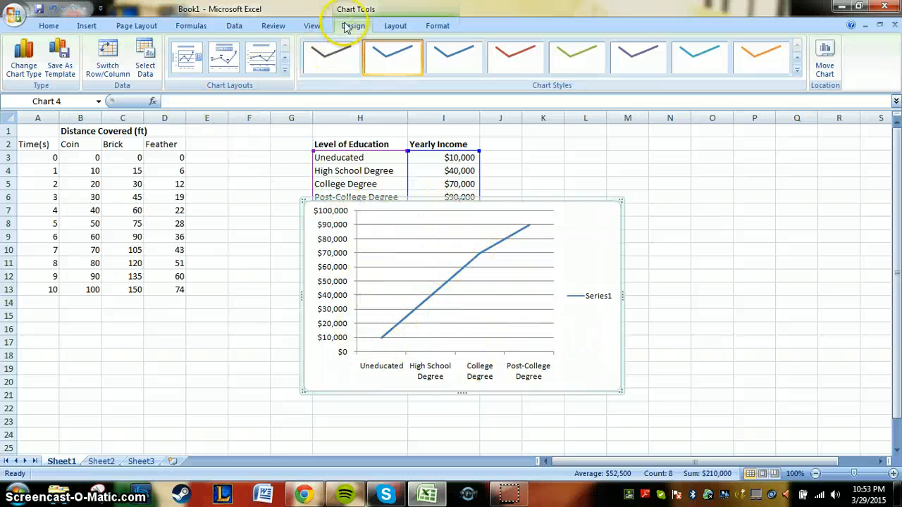
# Show the layout options for the line chart, and delete the chart from the worksheet
pyautogui.click(396, 25)
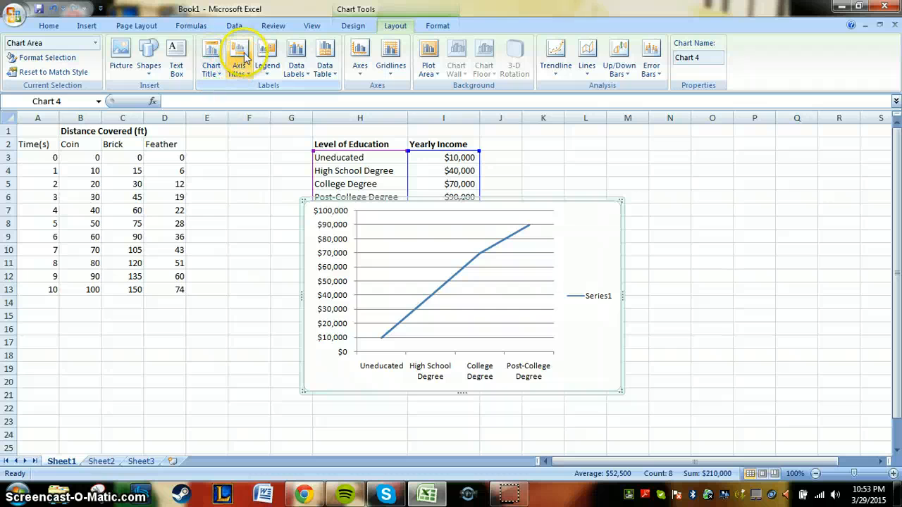
pyautogui.click(272, 275)
pyautogui.click(587, 262)
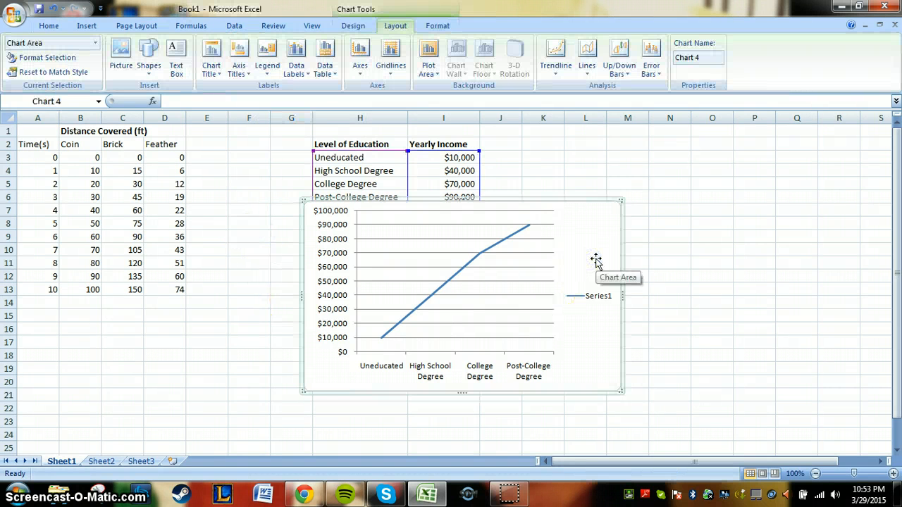
pyautogui.press('Delete')
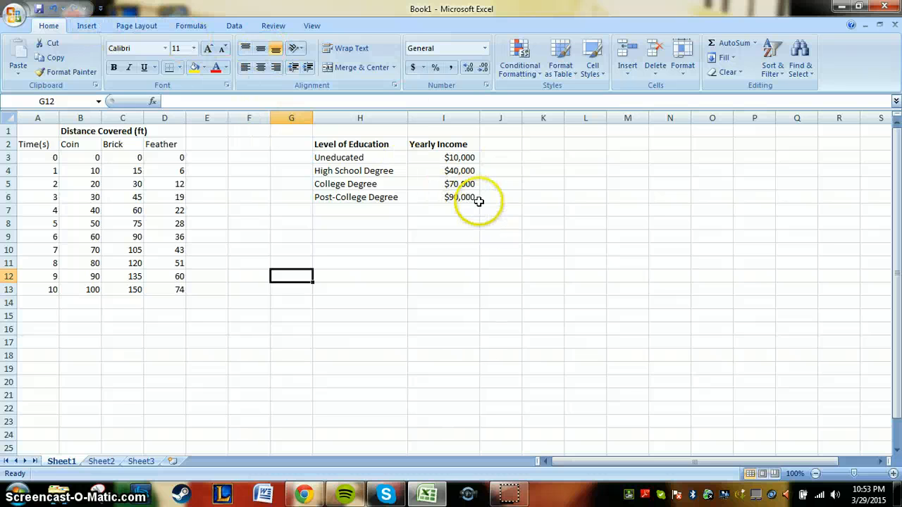
# Insert a basic 2-D pie chart from the education levels and yearly incomes in H3:I6
pyautogui.moveTo(479, 202); pyautogui.dragTo(376, 162)
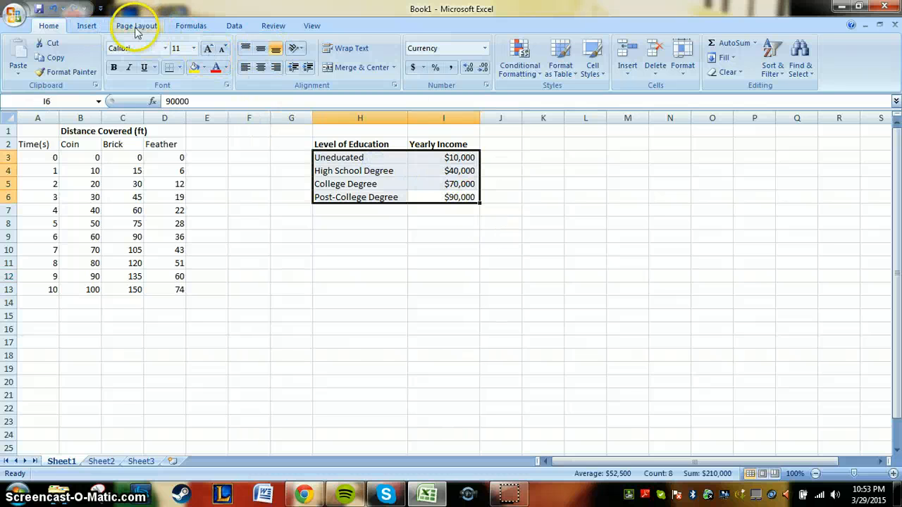
pyautogui.click(84, 26)
pyautogui.click(270, 53)
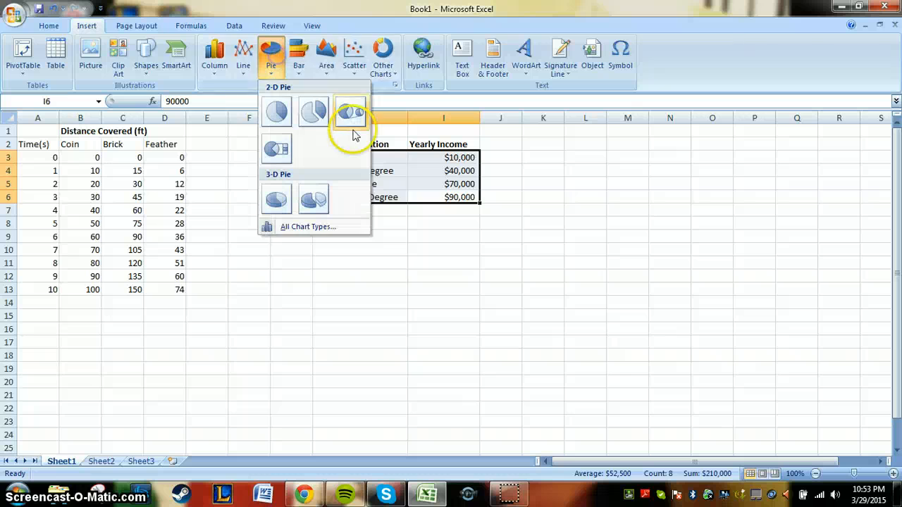
pyautogui.click(276, 112)
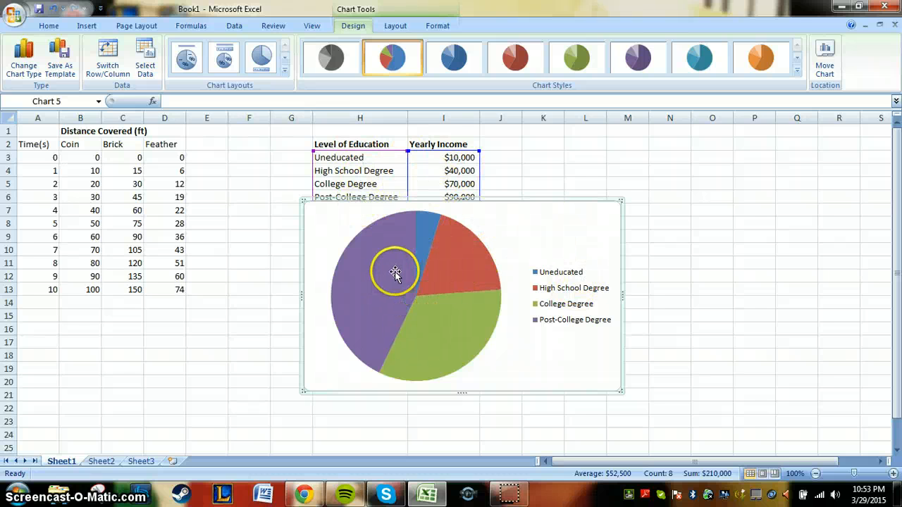
pyautogui.moveTo(450, 281)
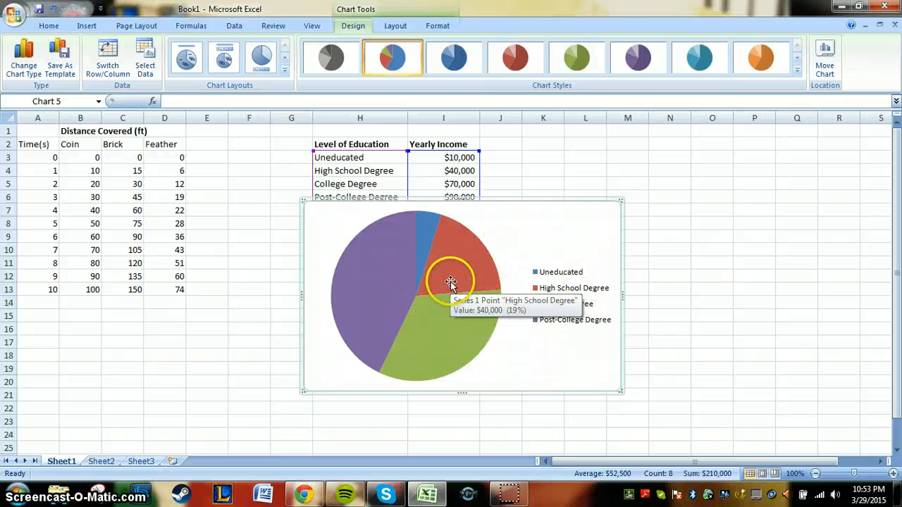
# Add data labels showing the yearly incomes to all slices of the pie chart
pyautogui.moveTo(389, 293)
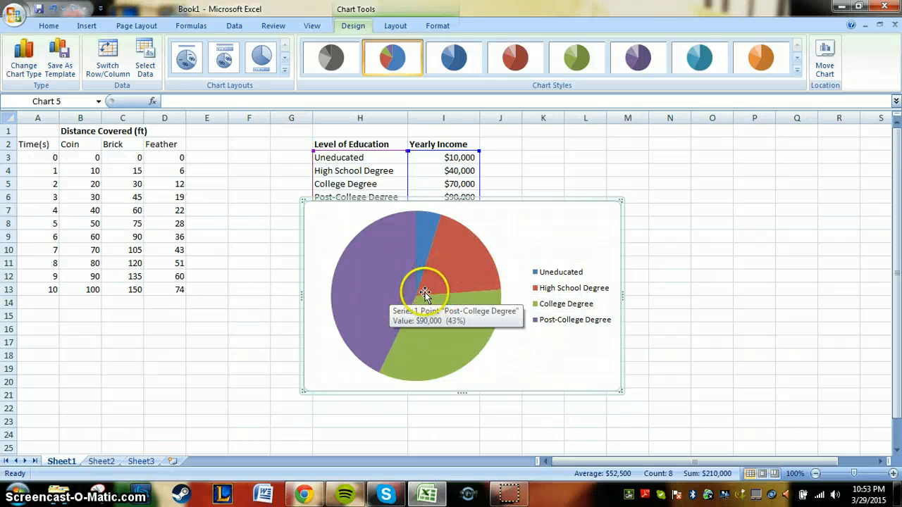
pyautogui.click(378, 295)
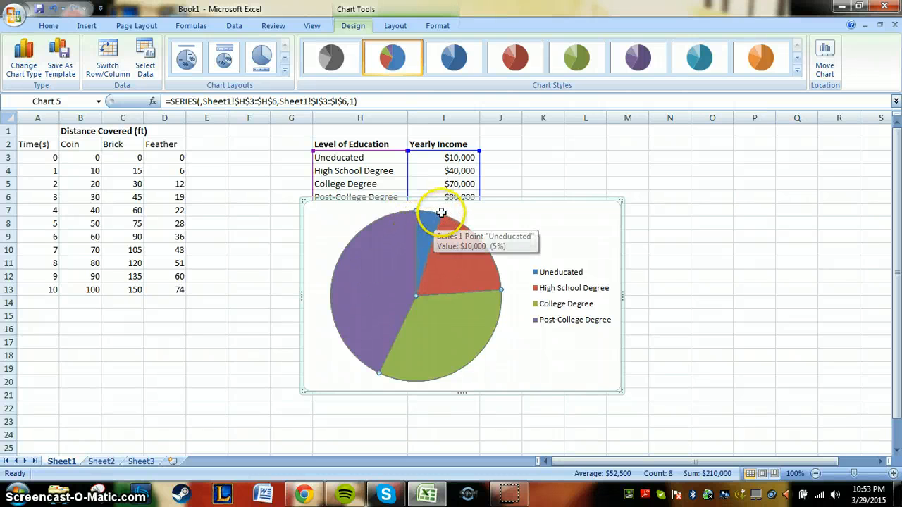
pyautogui.rightClick(371, 285)
pyautogui.click(399, 291)
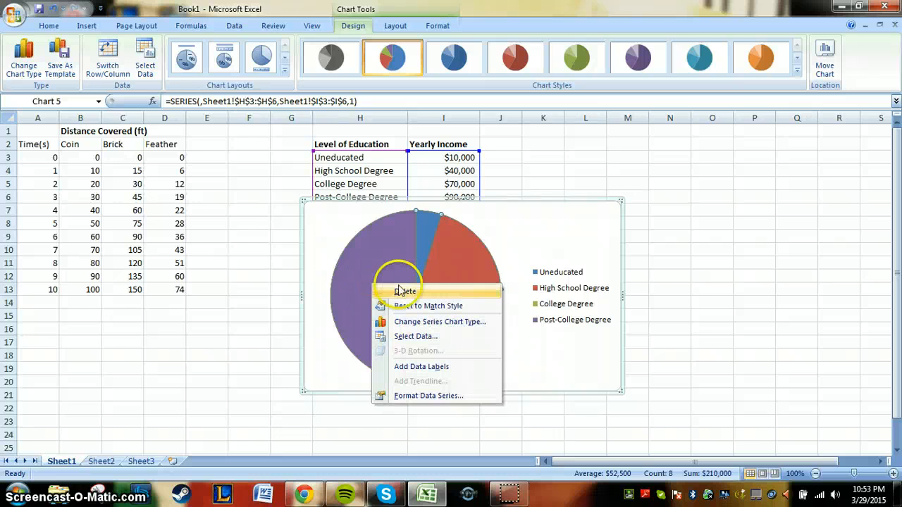
pyautogui.click(442, 367)
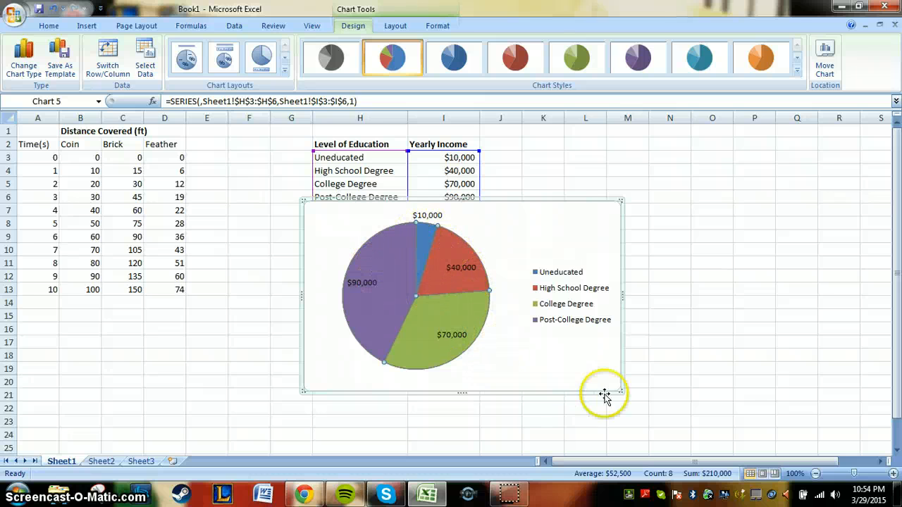
# Delete the pie chart, and insert a 2-D clustered bar chart from the education levels and incomes in H3:I6
pyautogui.click(584, 356)
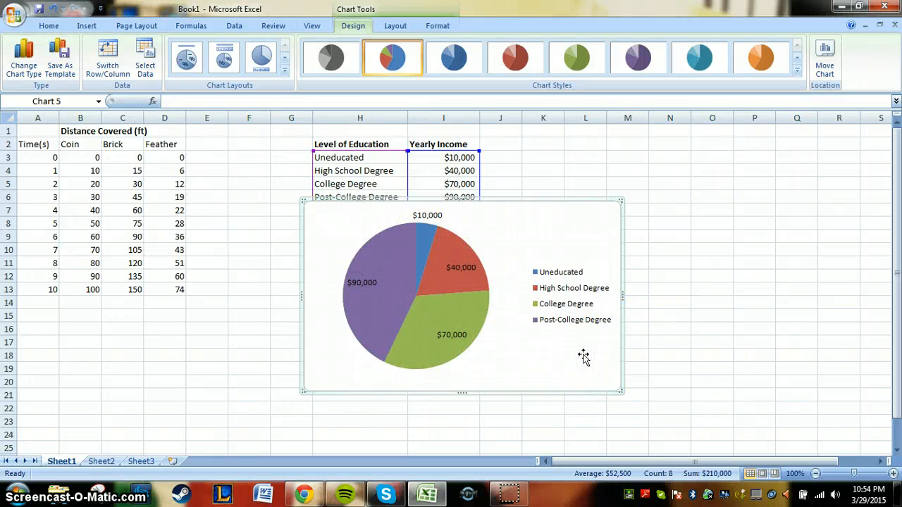
pyautogui.press('Delete')
pyautogui.click(139, 26)
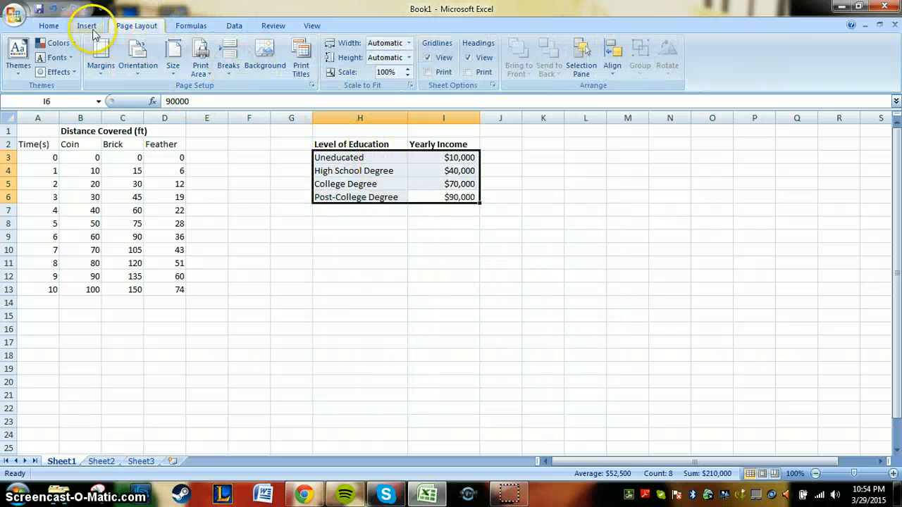
pyautogui.click(93, 29)
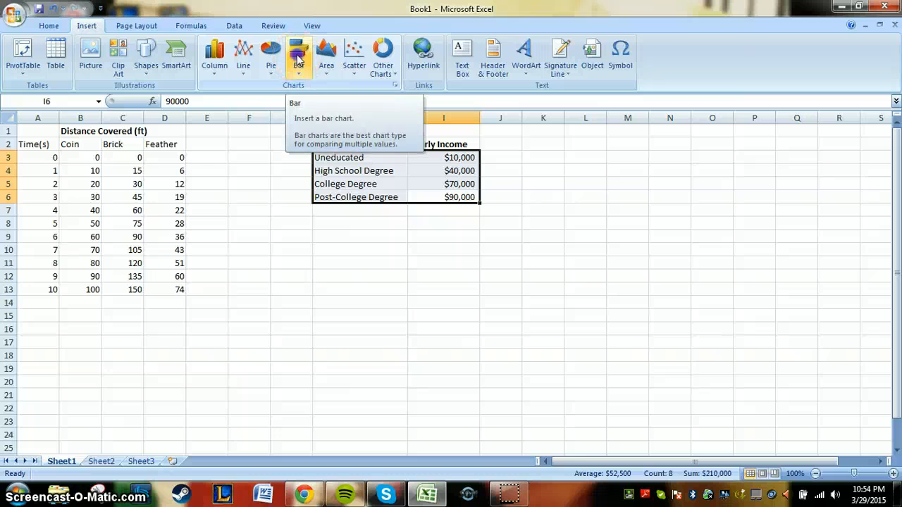
pyautogui.click(299, 60)
pyautogui.click(312, 110)
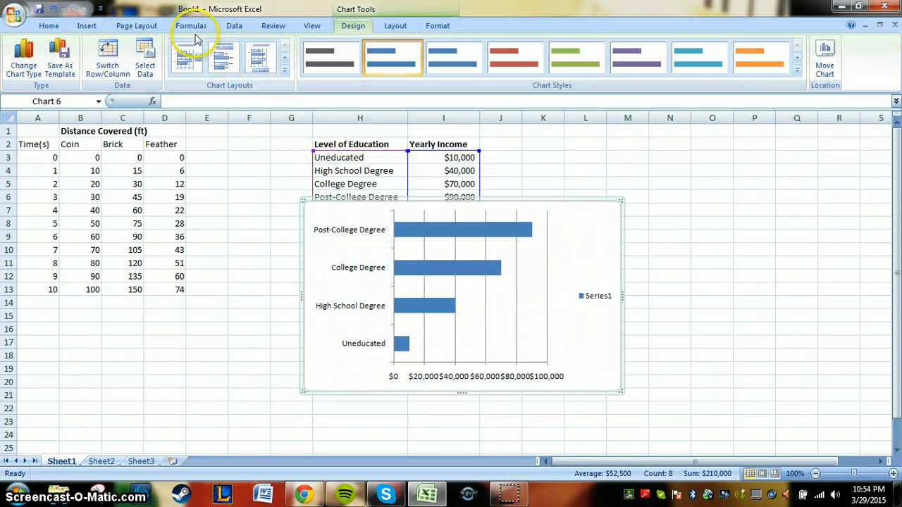
# Change the bar chart of yearly income by education level to a basic 2-D area chart
pyautogui.click(99, 26)
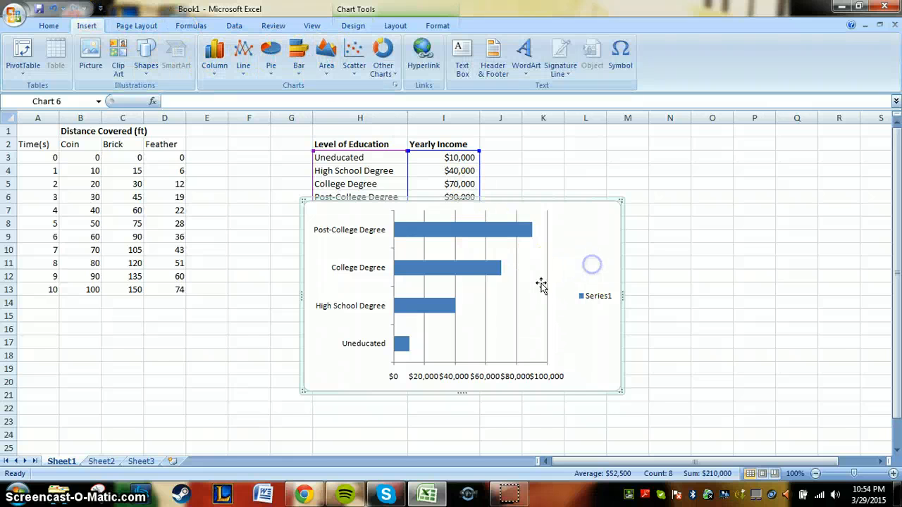
pyautogui.click(395, 26)
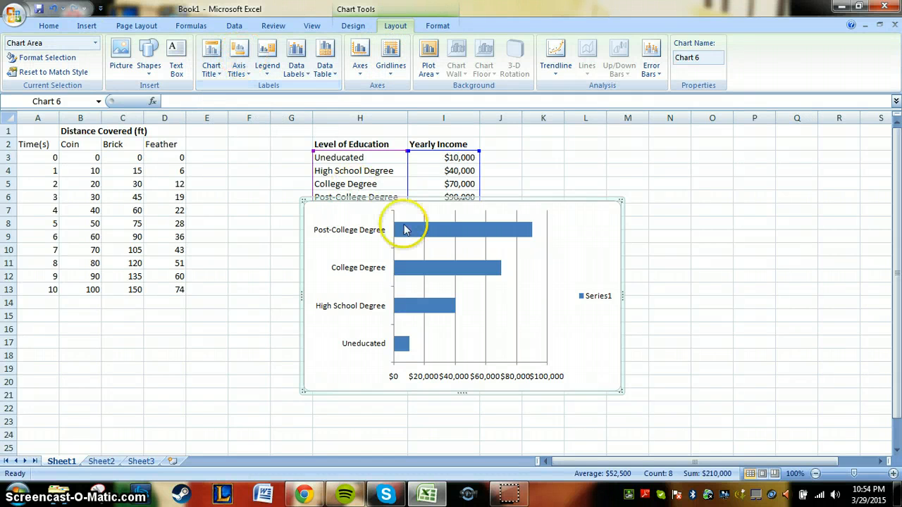
pyautogui.click(86, 28)
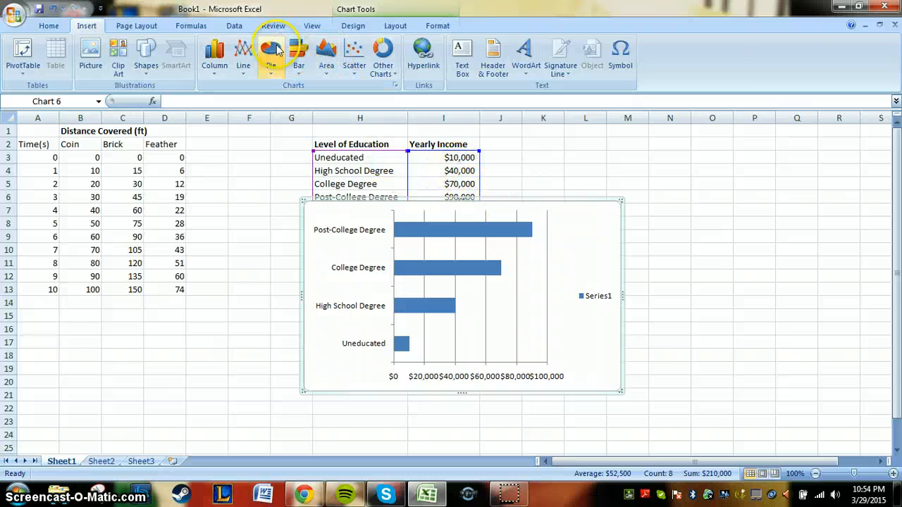
pyautogui.click(324, 56)
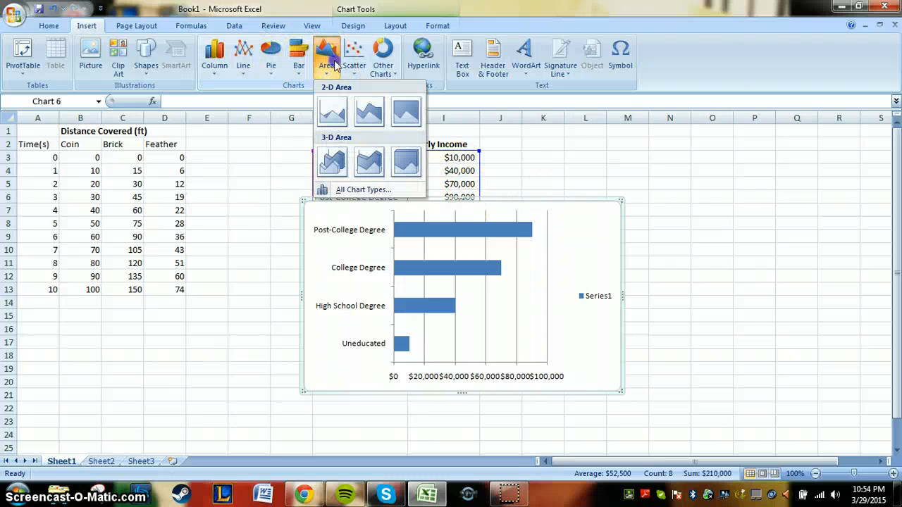
pyautogui.click(336, 112)
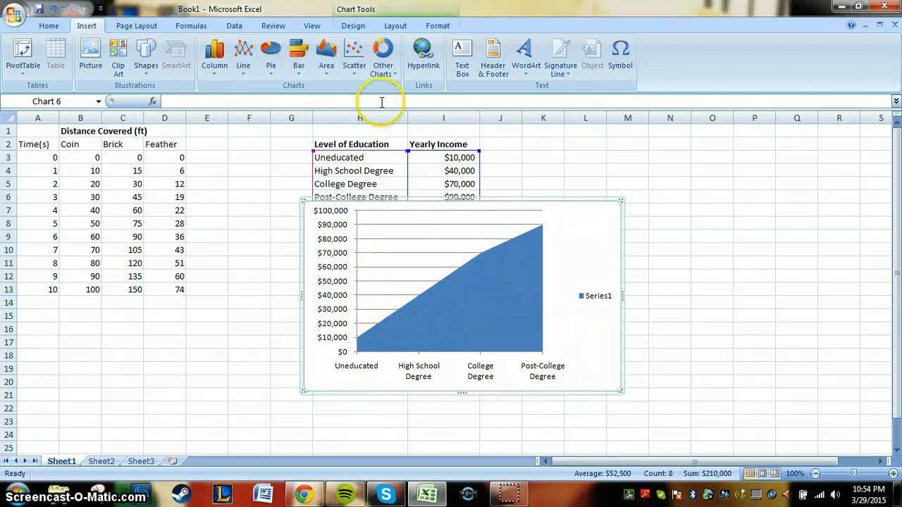
# Show the layout options for the area chart, and delete the chart from the worksheet
pyautogui.click(396, 27)
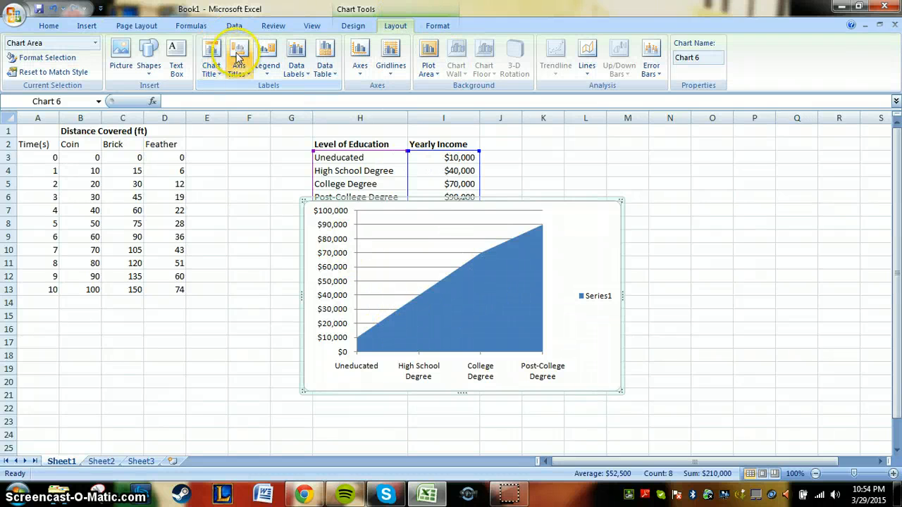
pyautogui.click(656, 328)
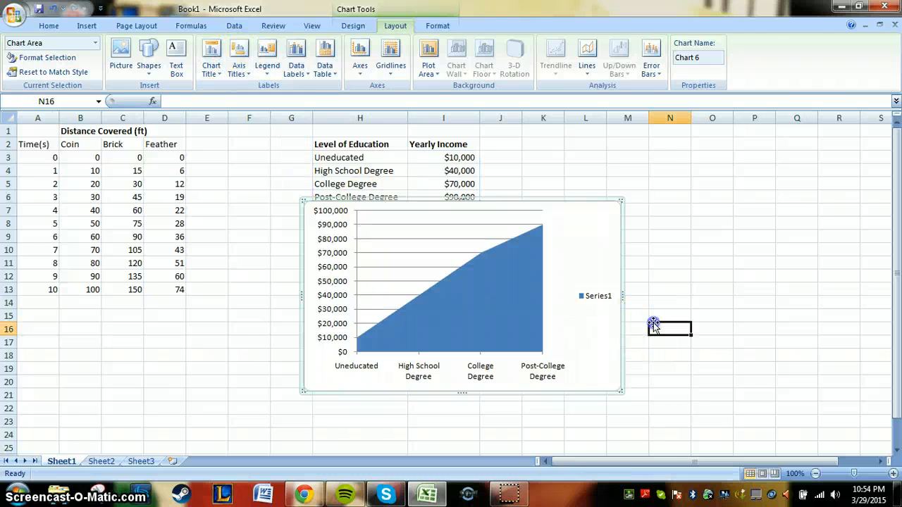
pyautogui.click(600, 223)
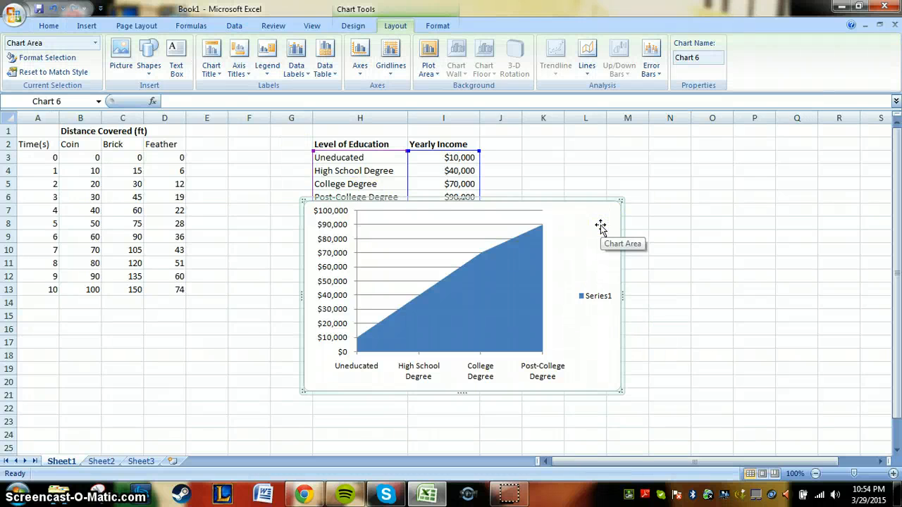
pyautogui.press('Delete')
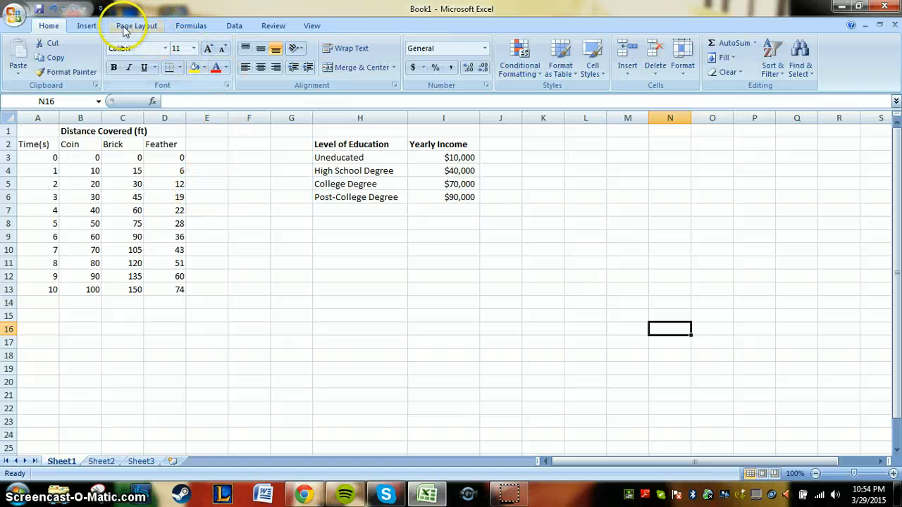
# Examine the distance table's time column and its coin, brick and feather columns
pyautogui.click(85, 27)
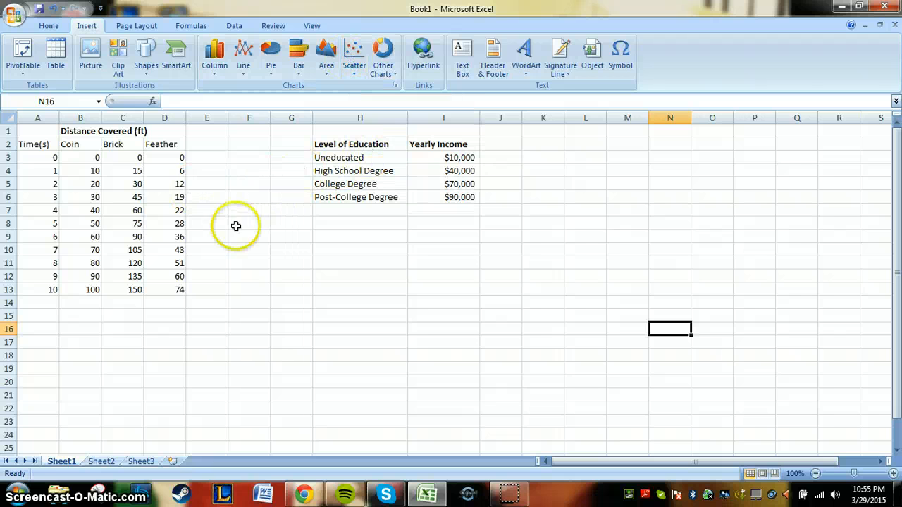
pyautogui.click(148, 204)
pyautogui.click(98, 155)
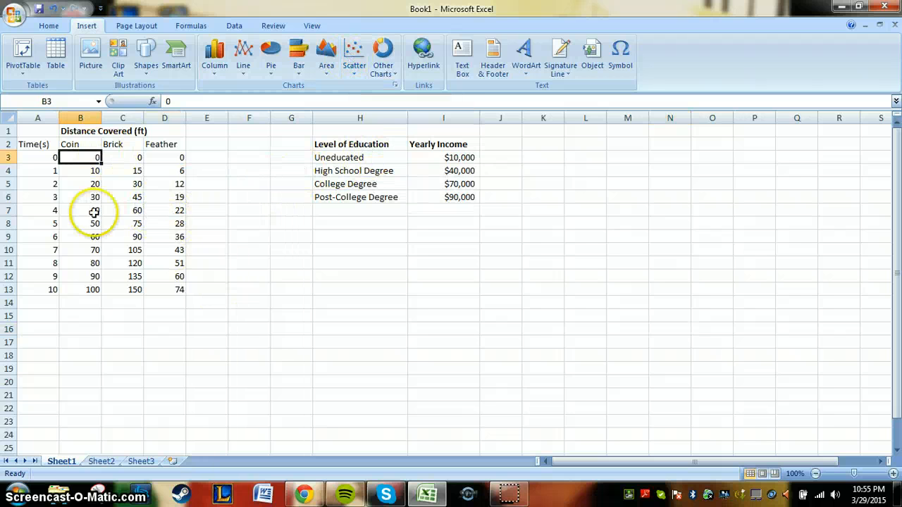
pyautogui.click(43, 157)
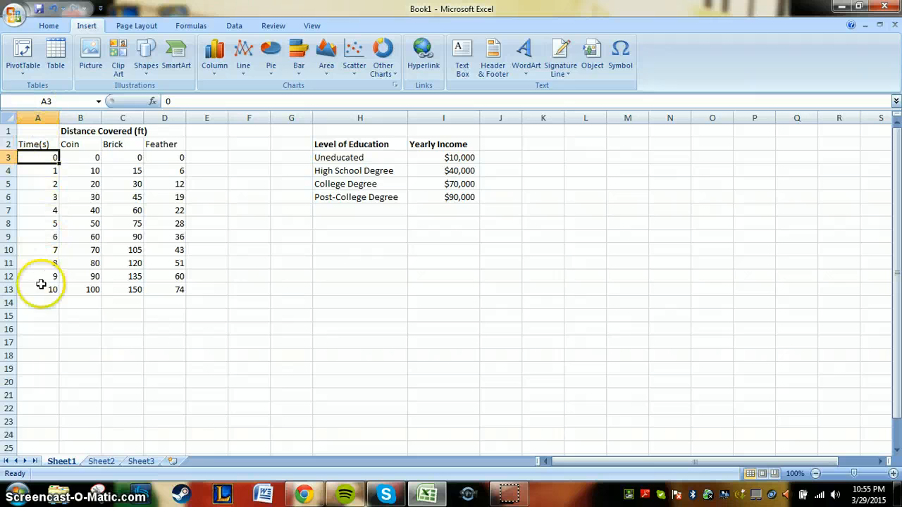
pyautogui.moveTo(72, 146); pyautogui.dragTo(115, 147)
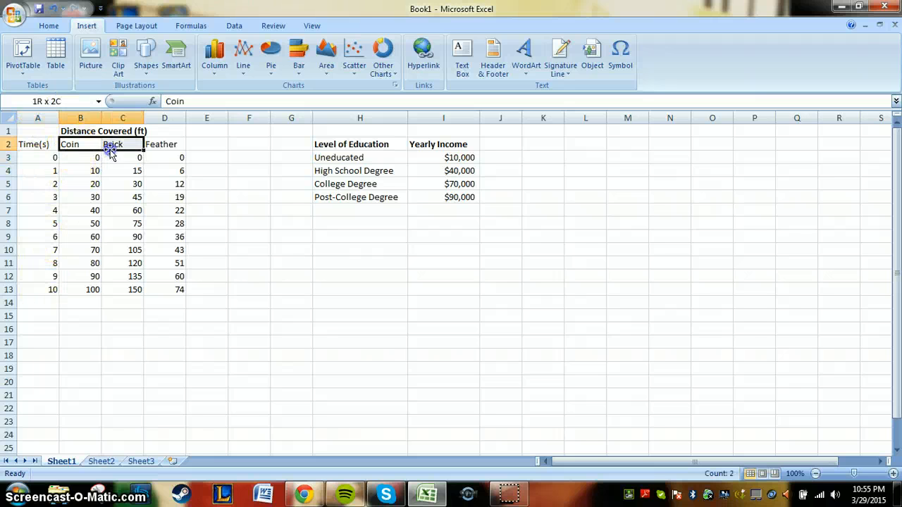
pyautogui.click(207, 161)
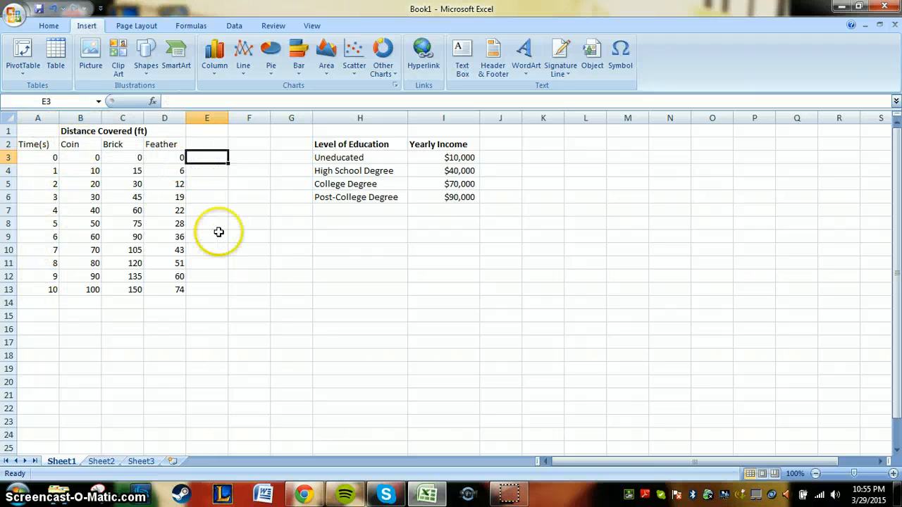
# Insert a scatter chart with straight lines and markers from the time and distance data in A2:D13
pyautogui.click(183, 294)
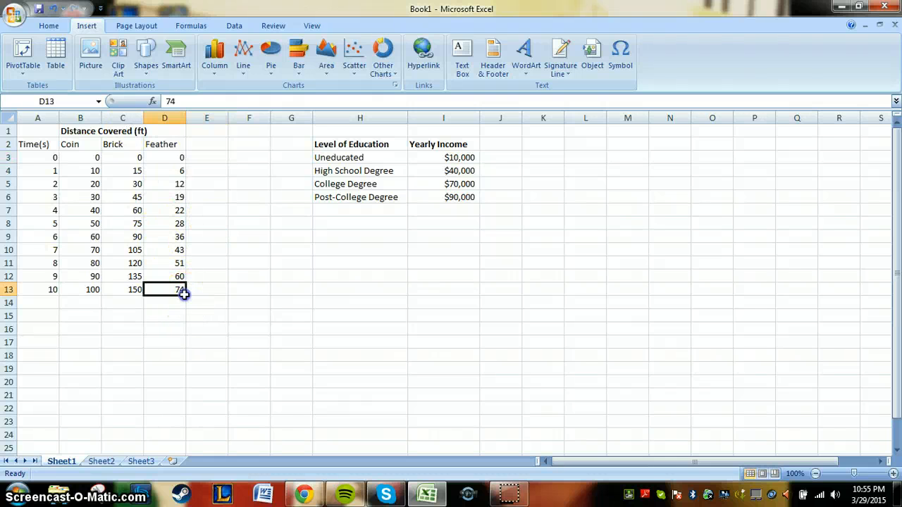
pyautogui.moveTo(183, 295); pyautogui.dragTo(35, 148)
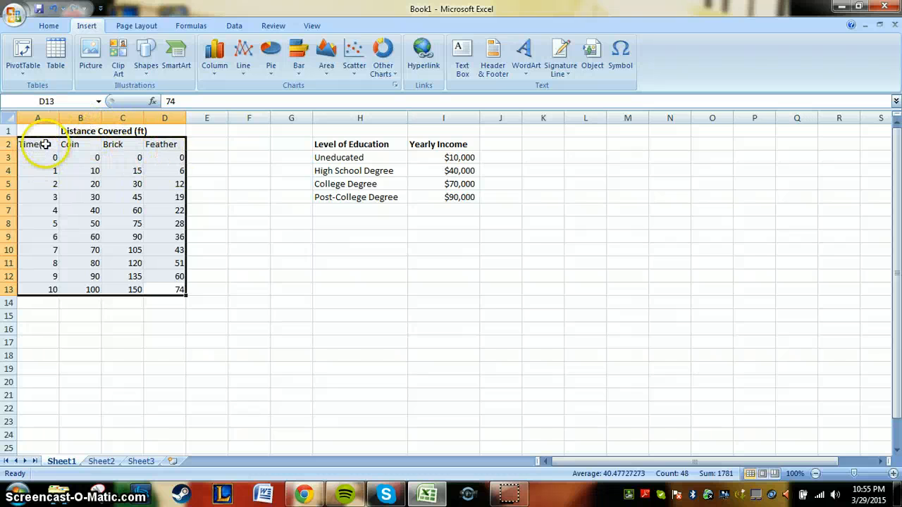
pyautogui.click(348, 51)
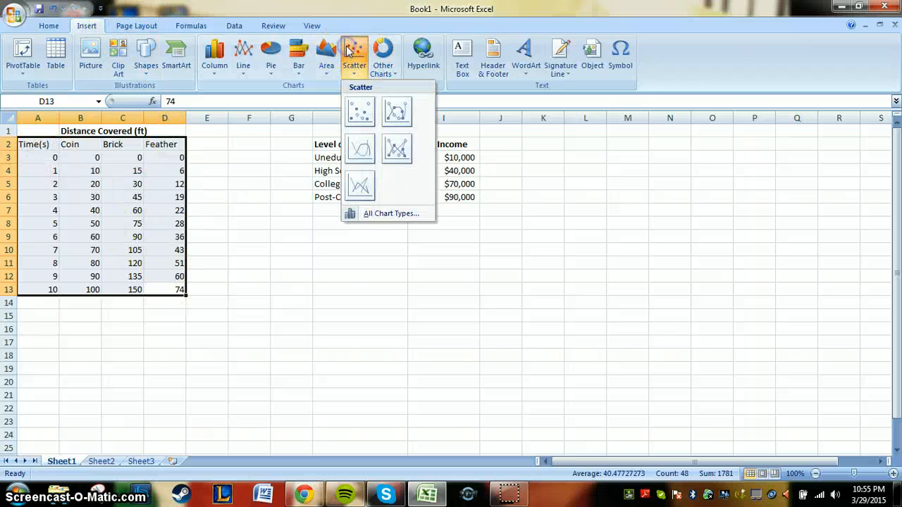
pyautogui.click(396, 153)
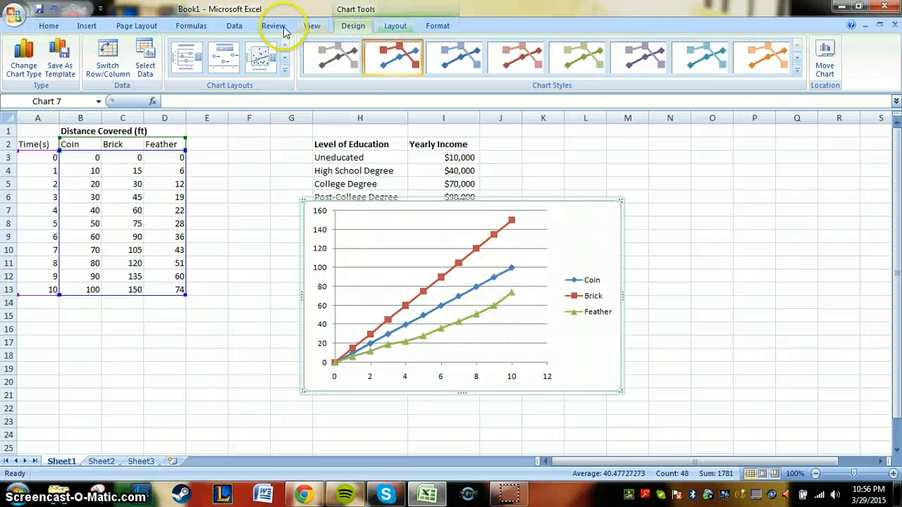
# Add a centered overlay title to the scatter chart, and switch its placement to above the chart
pyautogui.click(380, 26)
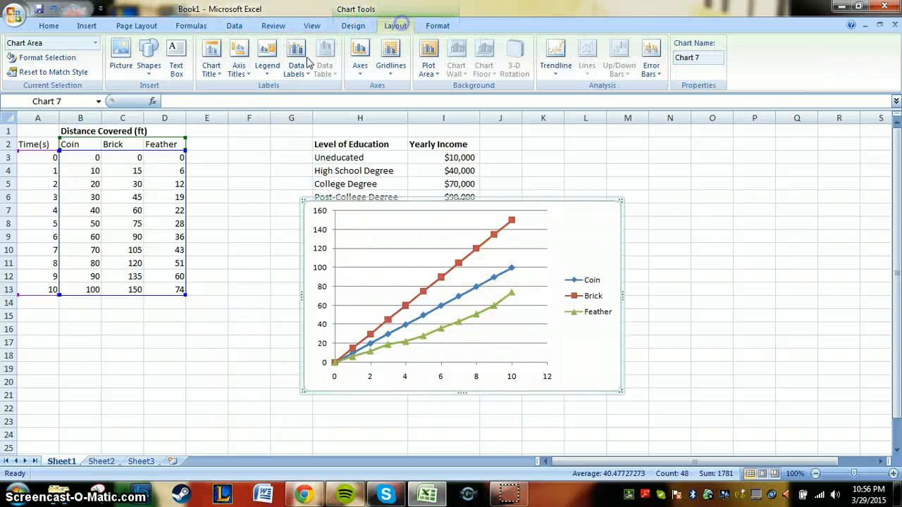
pyautogui.click(211, 57)
pyautogui.click(287, 125)
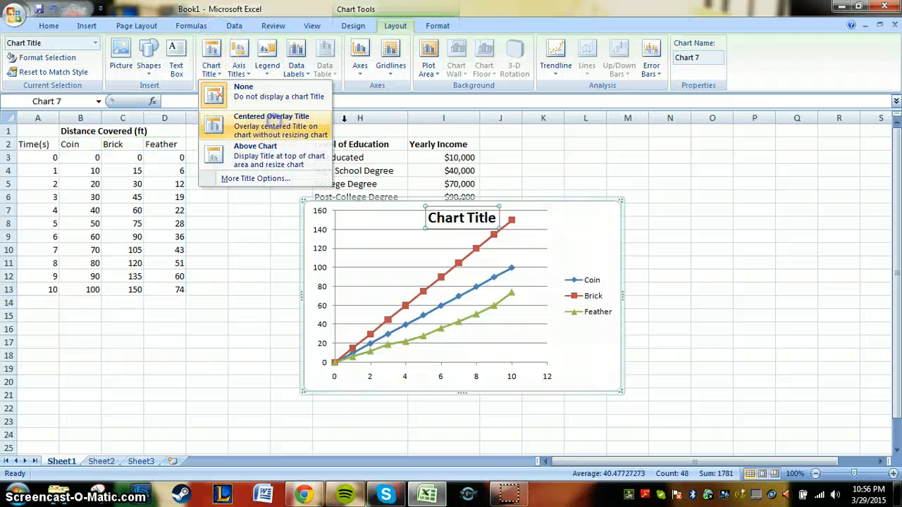
pyautogui.click(210, 58)
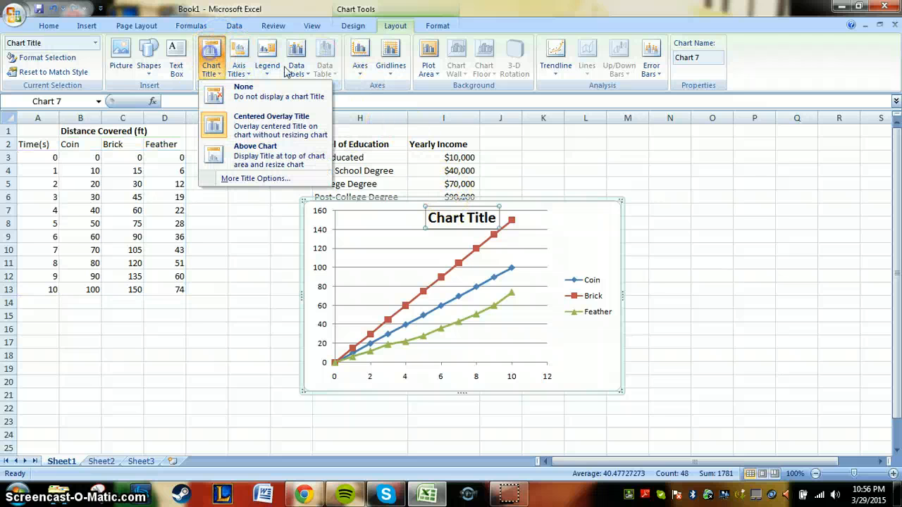
pyautogui.click(294, 159)
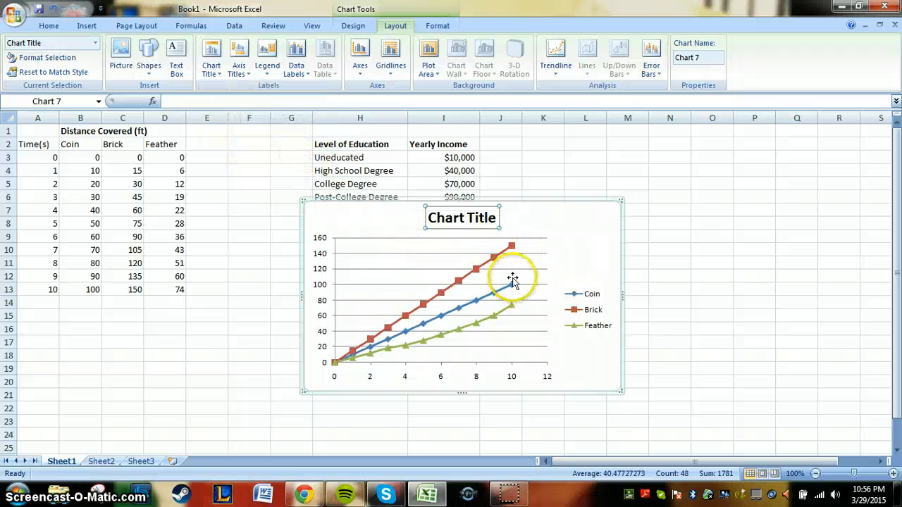
# Add a horizontal title to the scatter chart's vertical axis and a title below its horizontal axis
pyautogui.click(238, 62)
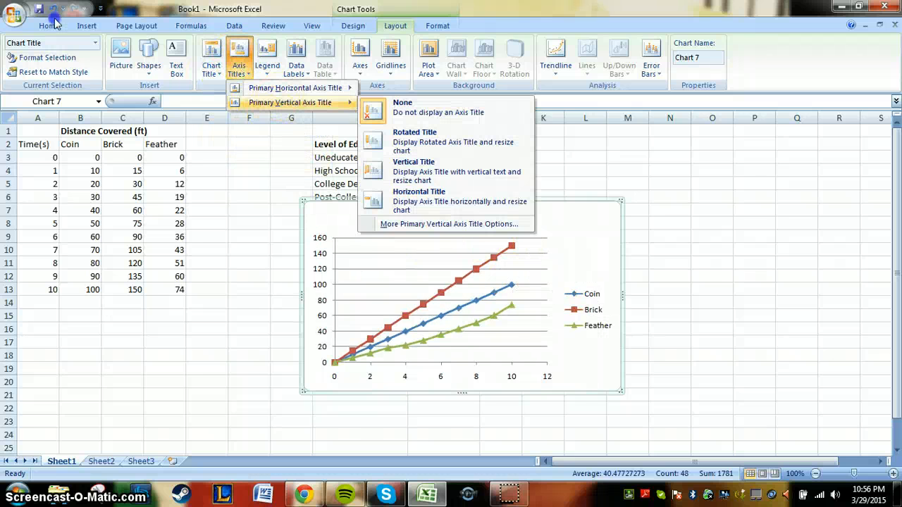
pyautogui.moveTo(281, 103)
pyautogui.click(420, 193)
pyautogui.click(238, 62)
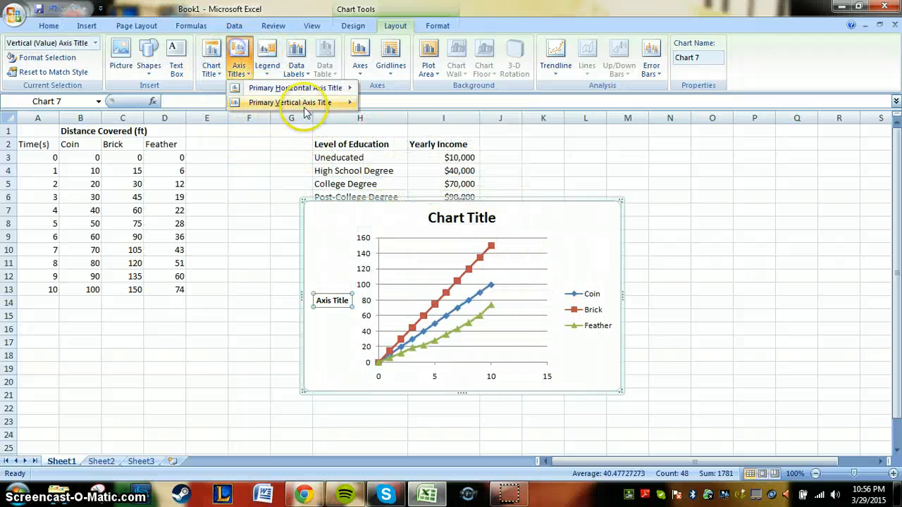
pyautogui.click(285, 88)
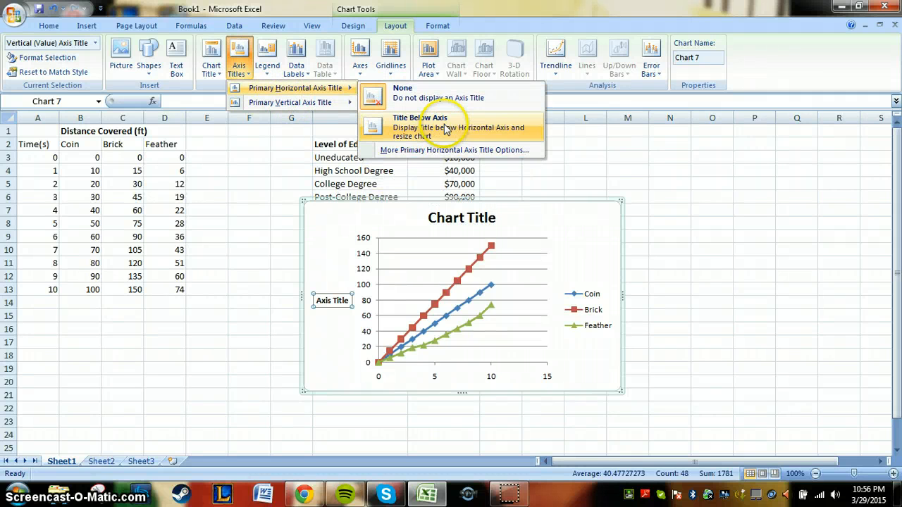
pyautogui.click(445, 129)
pyautogui.click(576, 316)
pyautogui.click(594, 245)
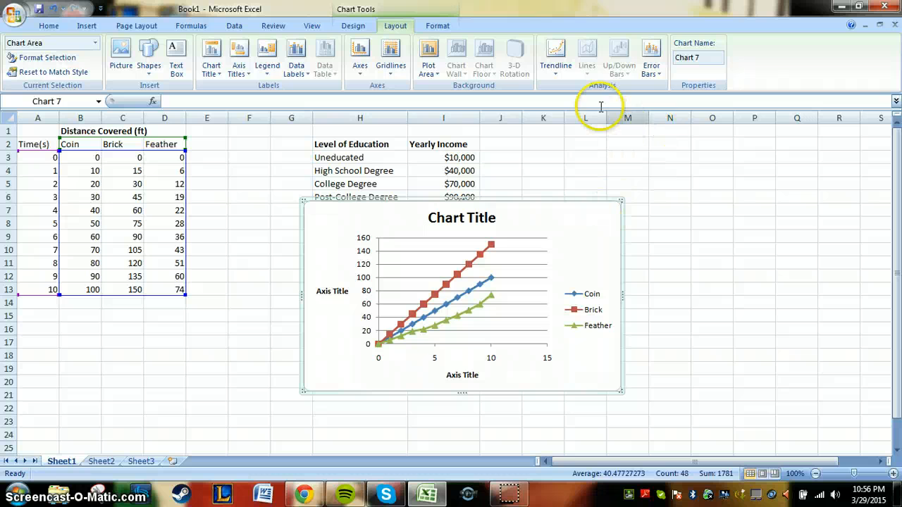
pyautogui.click(438, 25)
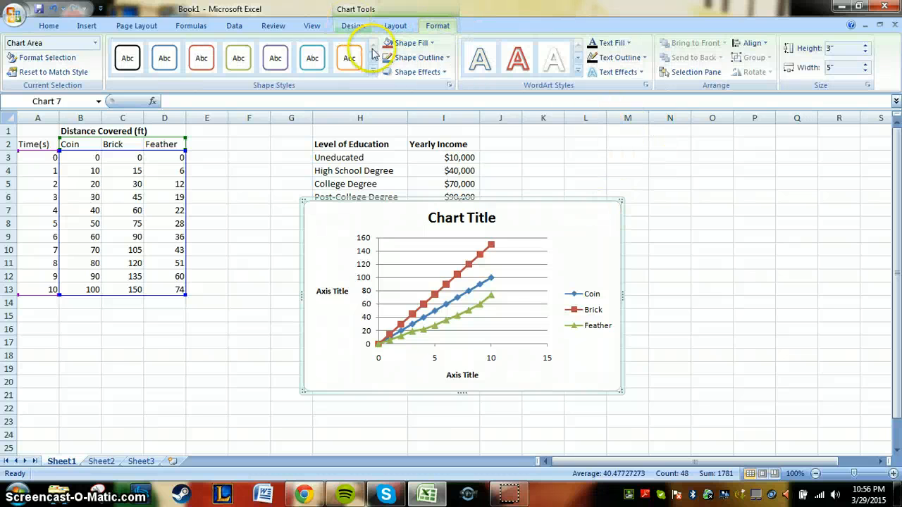
pyautogui.click(457, 275)
pyautogui.click(555, 274)
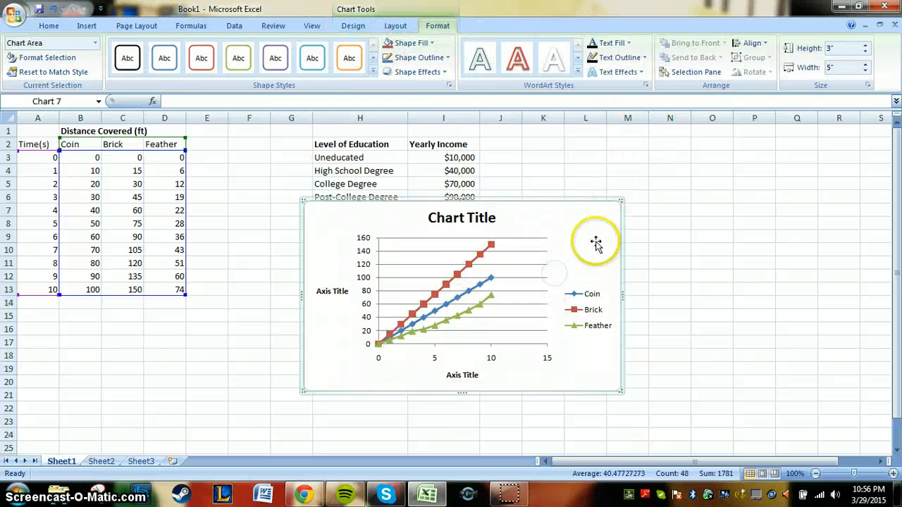
# Try the purple, green, blue and red preset chart styles on the scatter chart
pyautogui.click(353, 26)
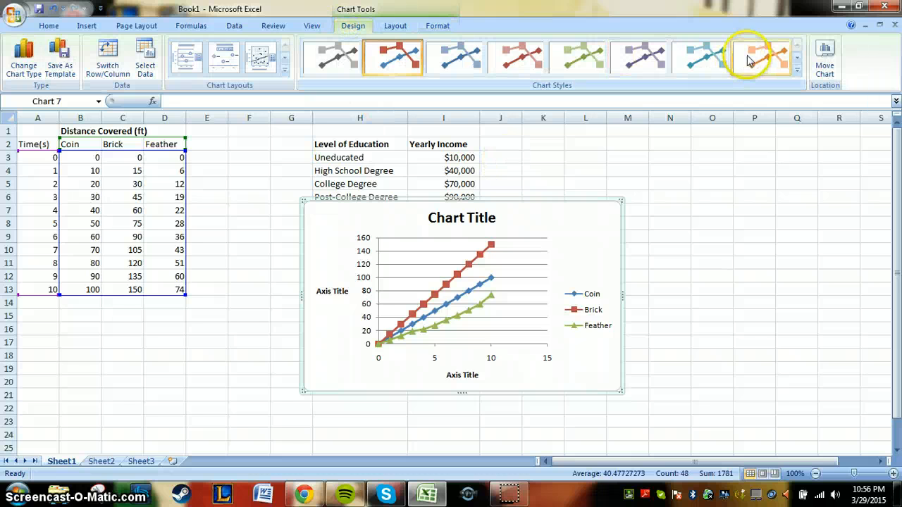
pyautogui.click(638, 56)
pyautogui.click(576, 57)
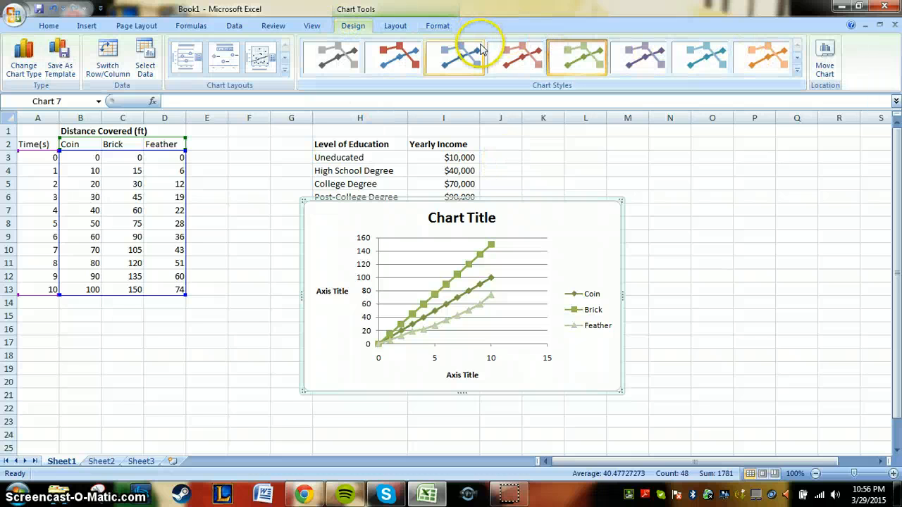
pyautogui.click(456, 55)
pyautogui.click(517, 55)
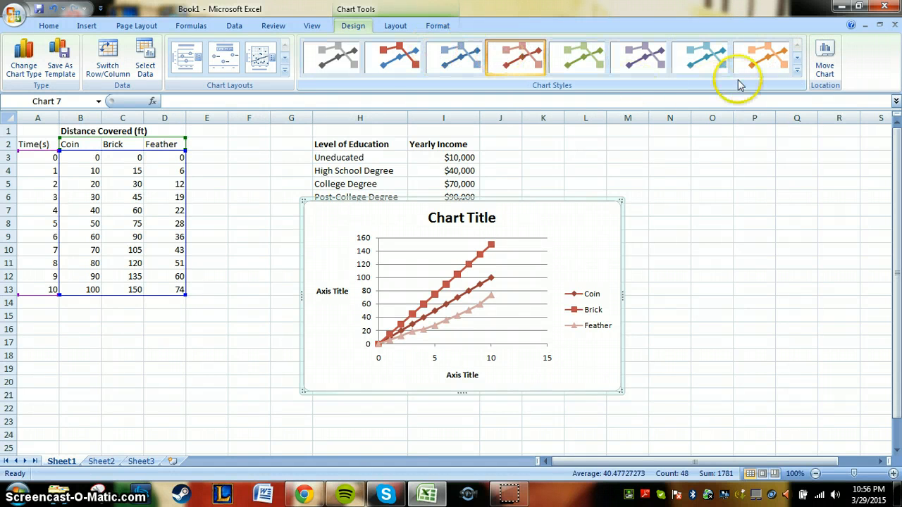
# Apply the red chart style with a black background to the scatter chart, and reposition and widen it to span about columns F to M
pyautogui.click(797, 70)
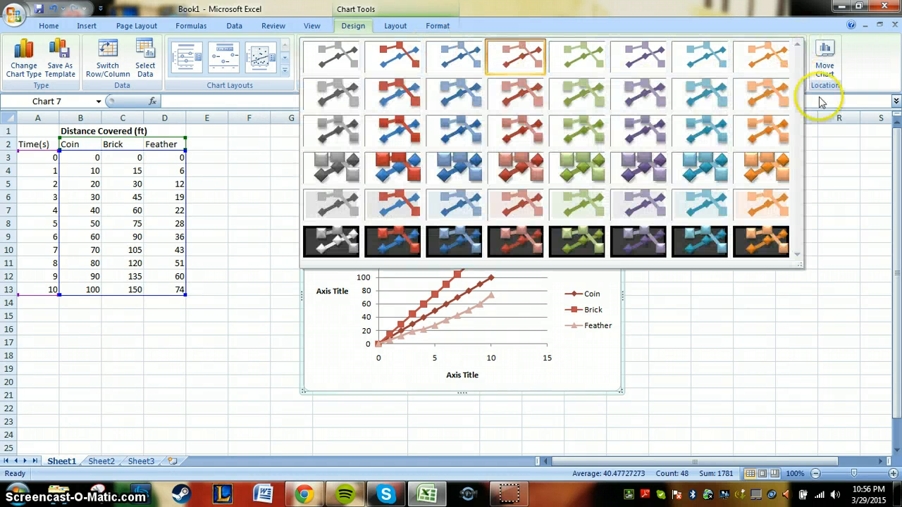
pyautogui.click(835, 165)
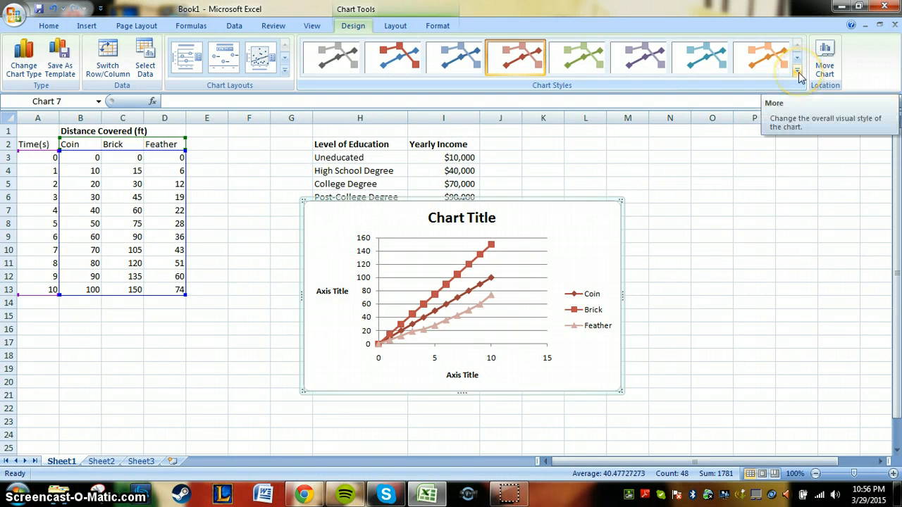
pyautogui.click(797, 71)
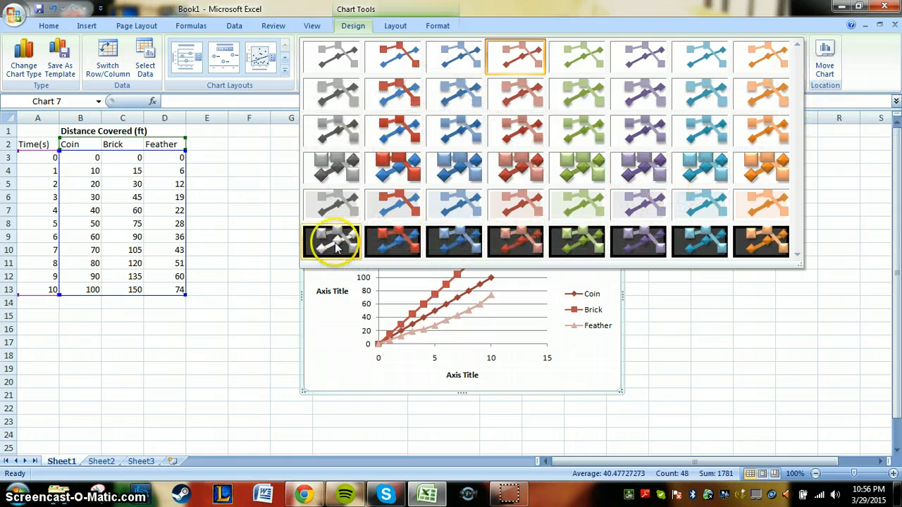
pyautogui.click(518, 243)
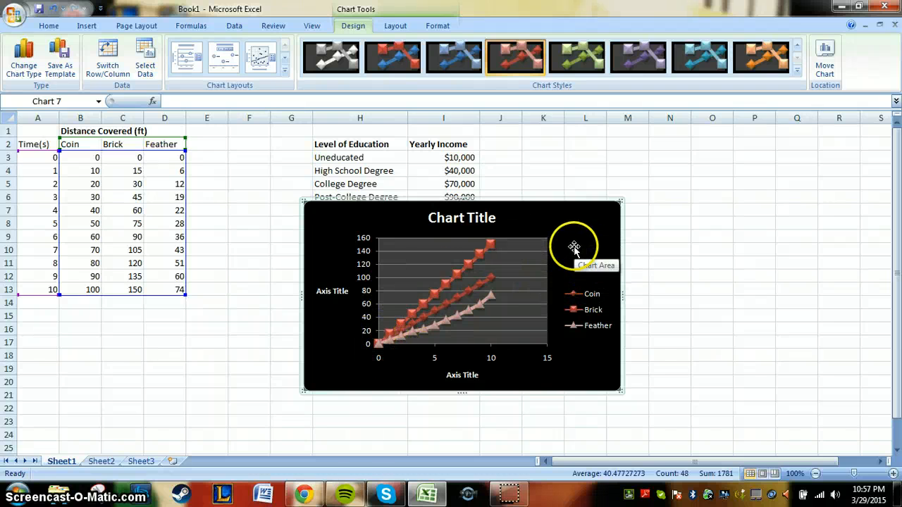
pyautogui.moveTo(575, 254); pyautogui.dragTo(532, 248)
pyautogui.moveTo(558, 295); pyautogui.dragTo(646, 281)
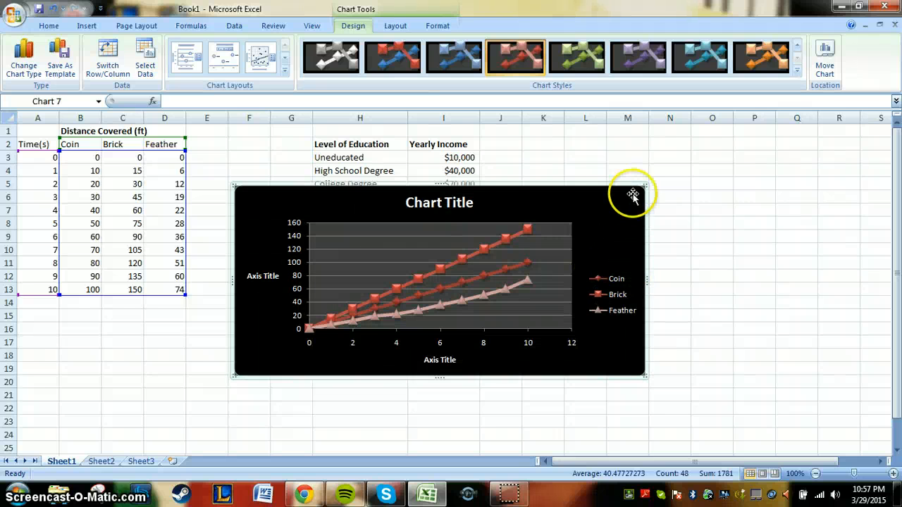
# Move the scatter chart to a new sheet named Graph and look over the enlarged chart
pyautogui.click(825, 63)
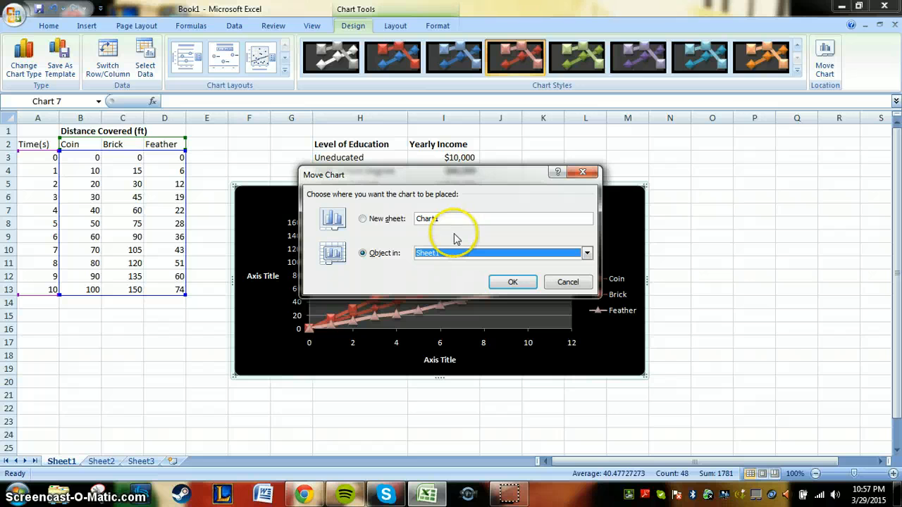
pyautogui.click(362, 219)
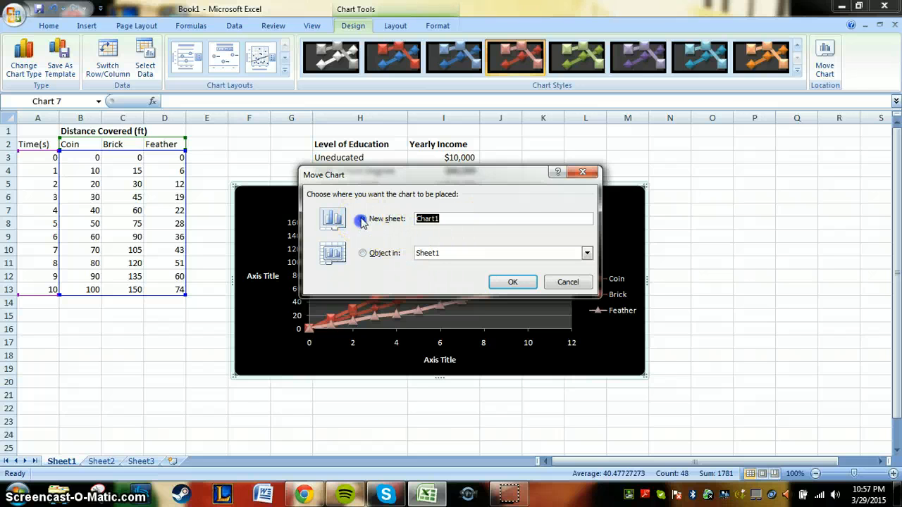
pyautogui.click(467, 221)
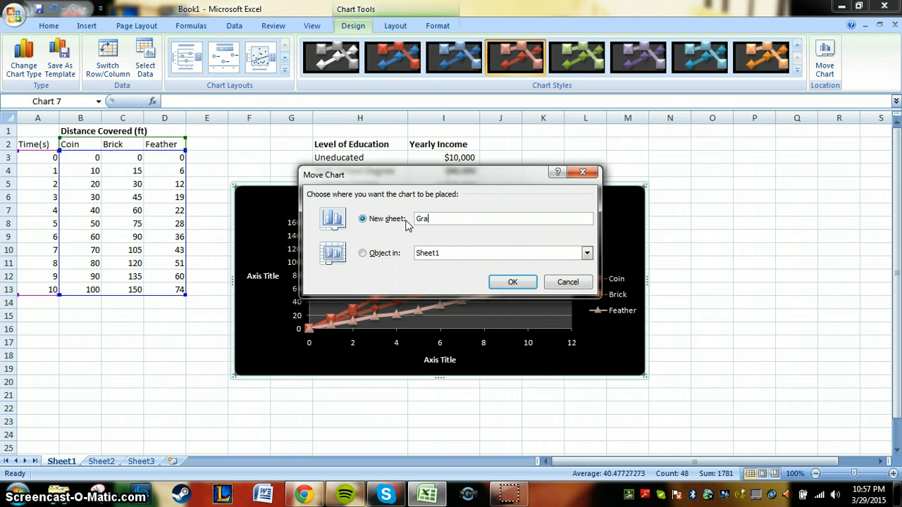
pyautogui.click(518, 285)
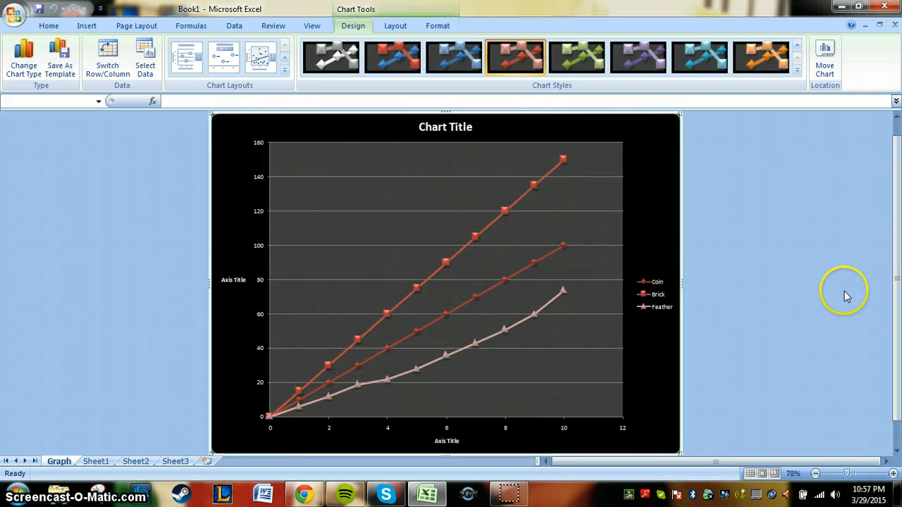
pyautogui.scroll(-2, 799, 285)
pyautogui.scroll(3, 799, 285)
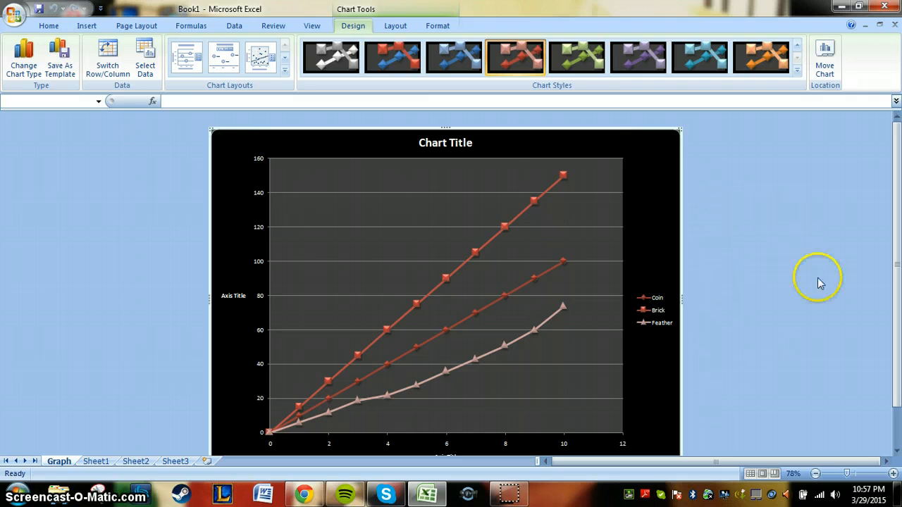
pyautogui.scroll(-1, 473, 209)
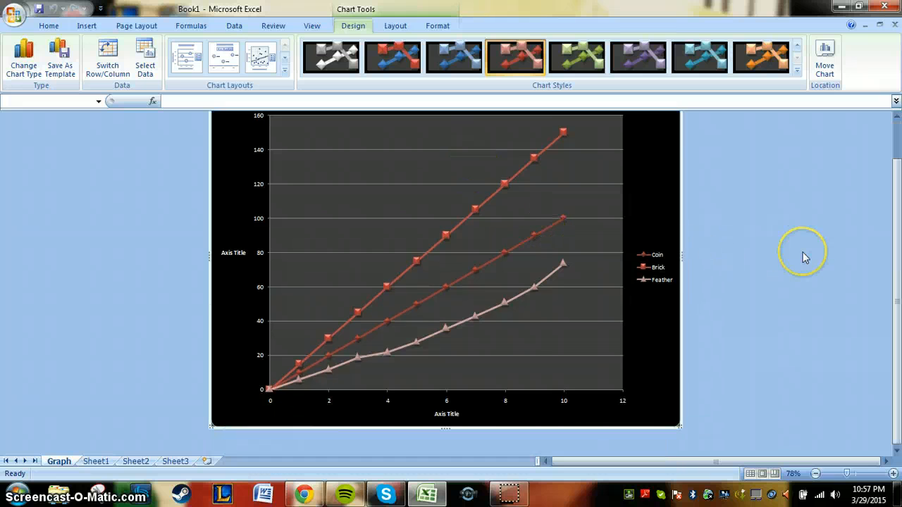